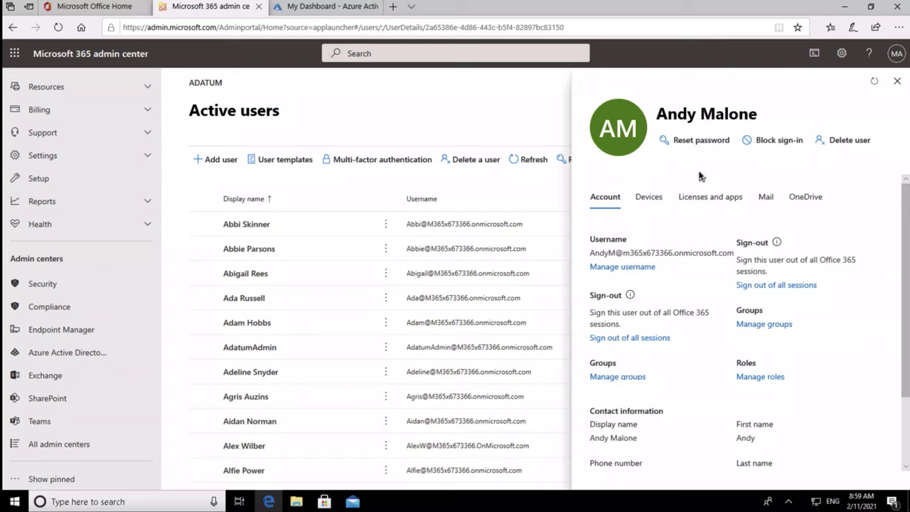
Step: Assign the user Office 365 E5 and Enterprise Mobility + Security E5 licences and save
click(700, 197)
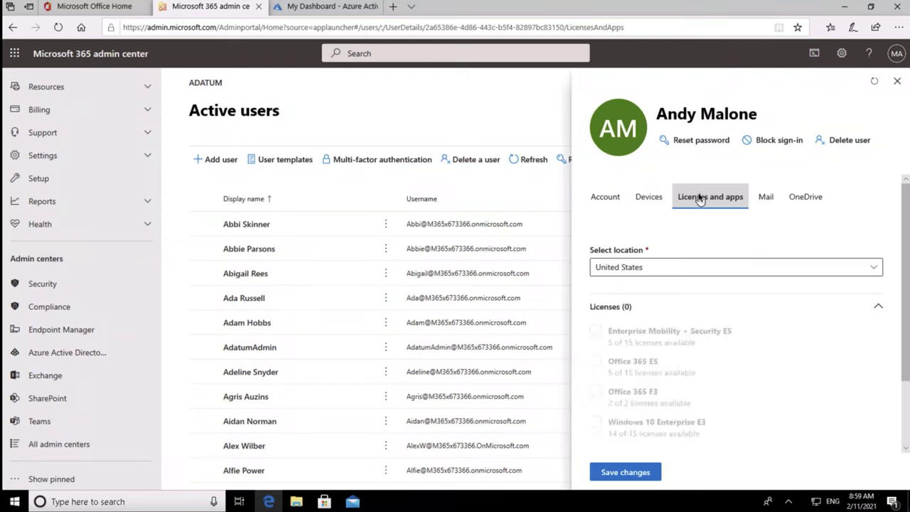
click(597, 371)
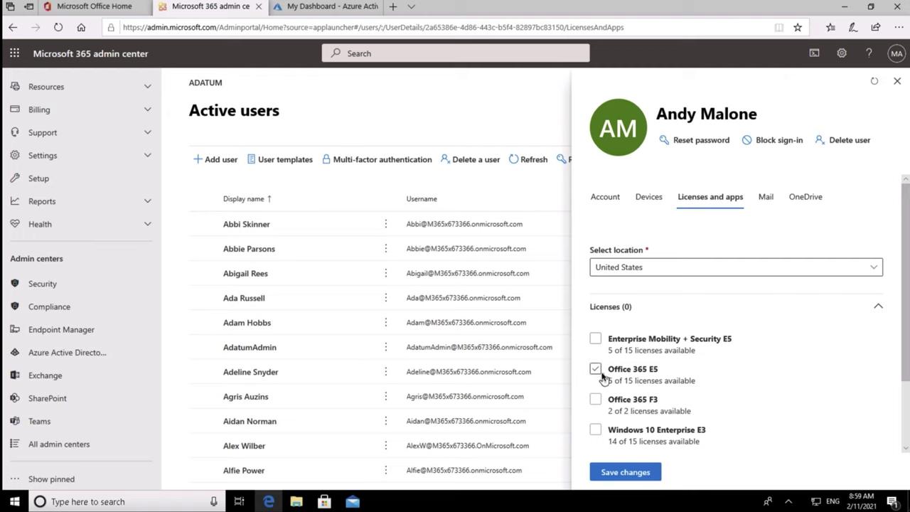
click(595, 370)
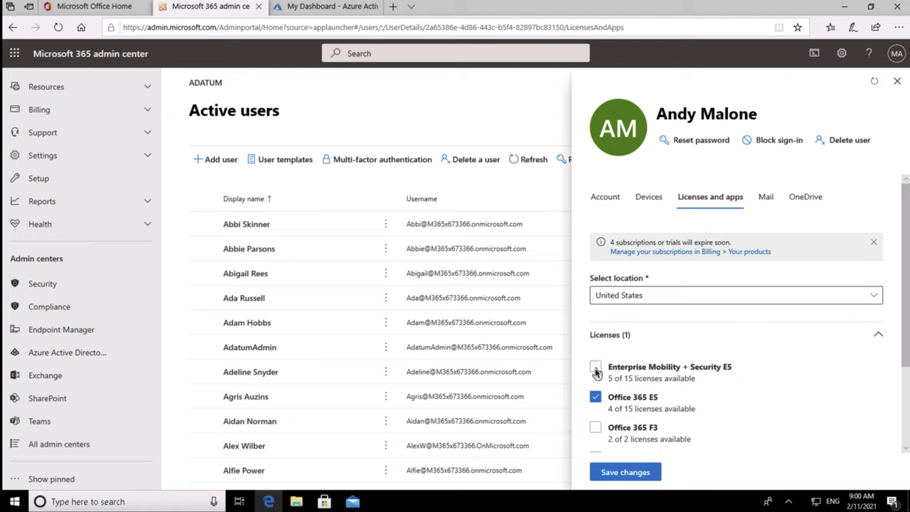
click(595, 367)
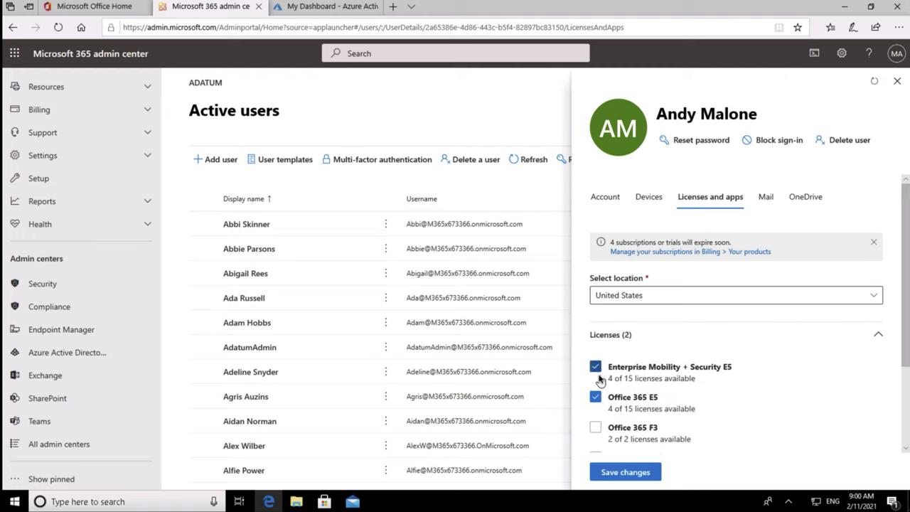
click(631, 473)
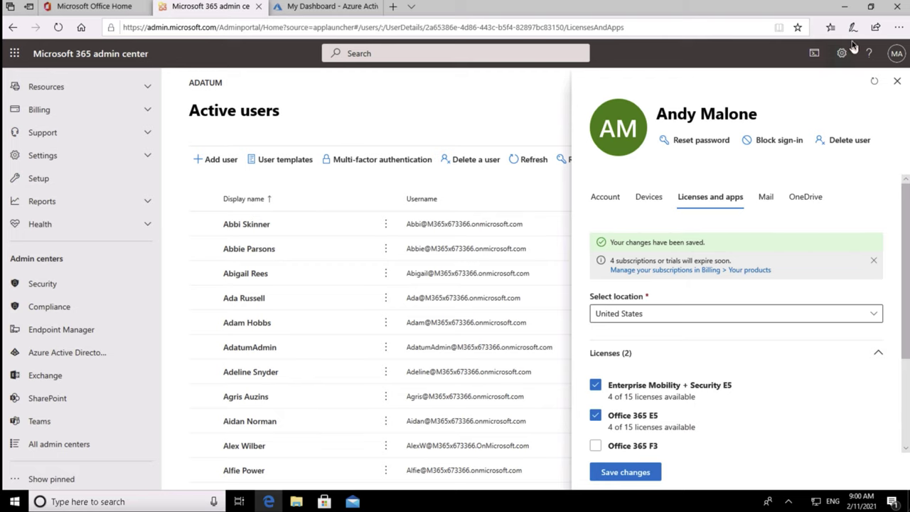
Step: Close the user details, go to Azure AD Groups and start a New group
click(897, 81)
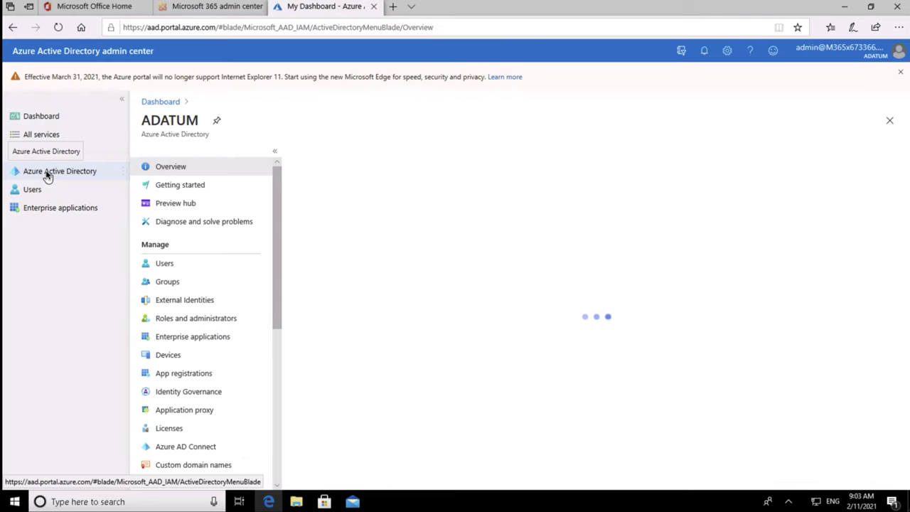
click(161, 285)
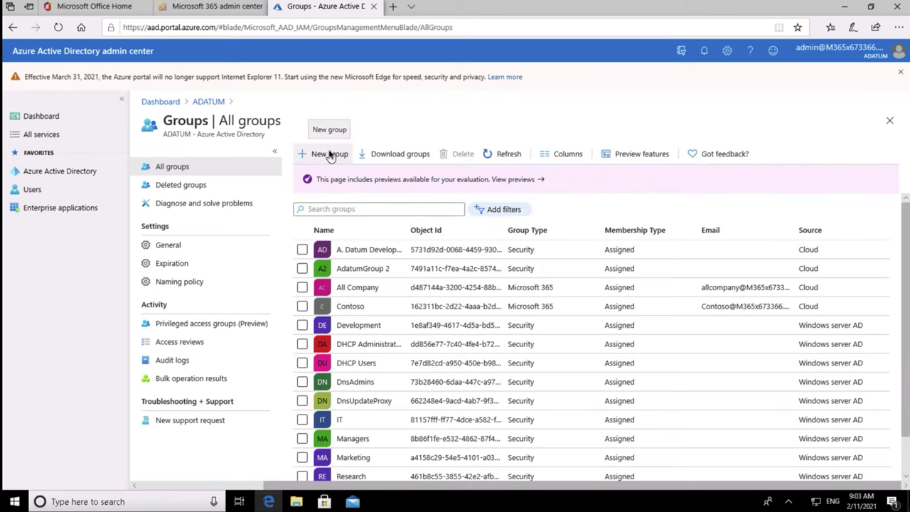
click(329, 155)
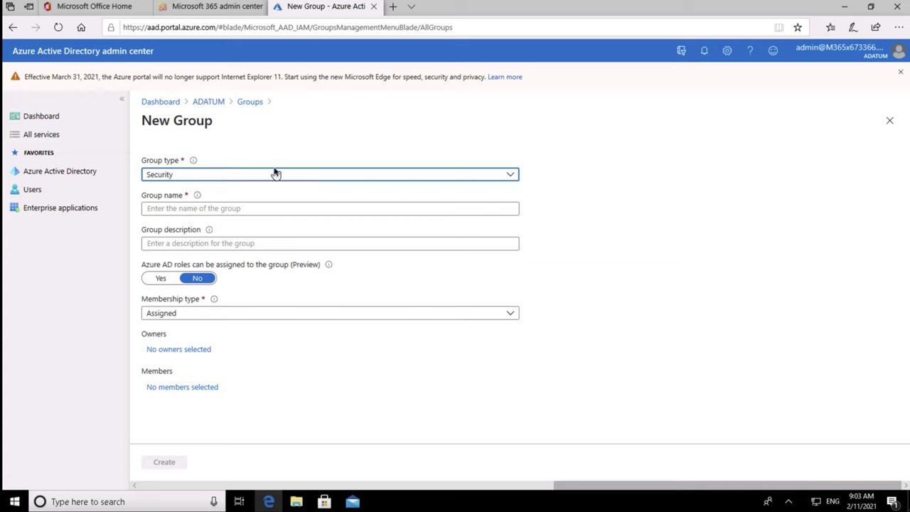
Step: Name the group IT Devices, describe it as 'IT Drpartment Devices', and choose Dynamic Device membership
click(204, 210)
text(IT Devices)
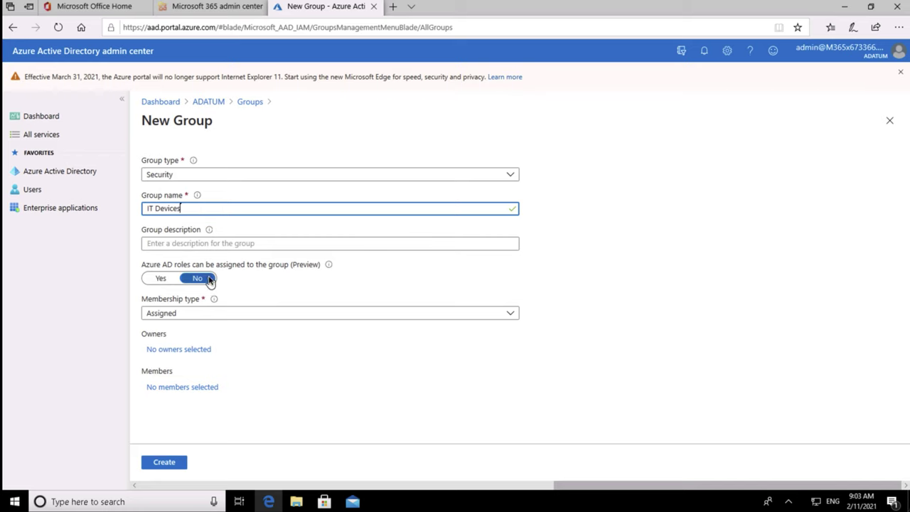
click(211, 320)
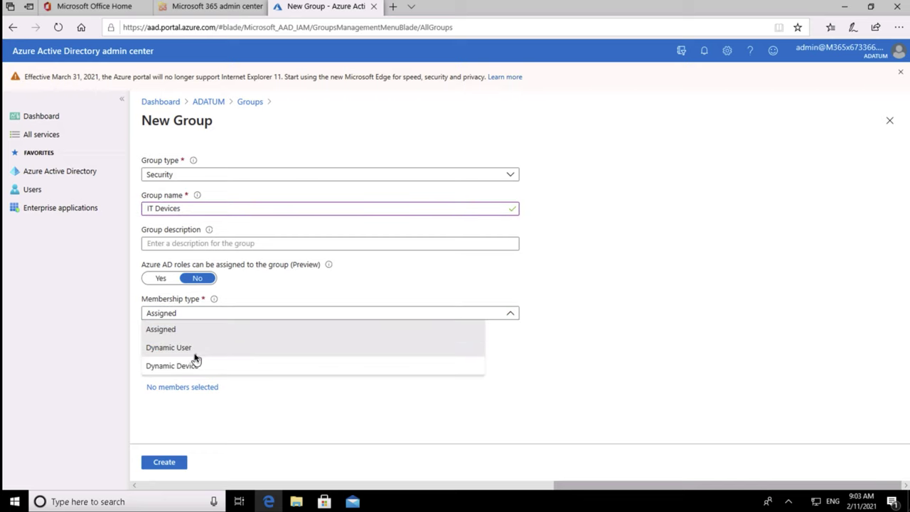
key(Escape)
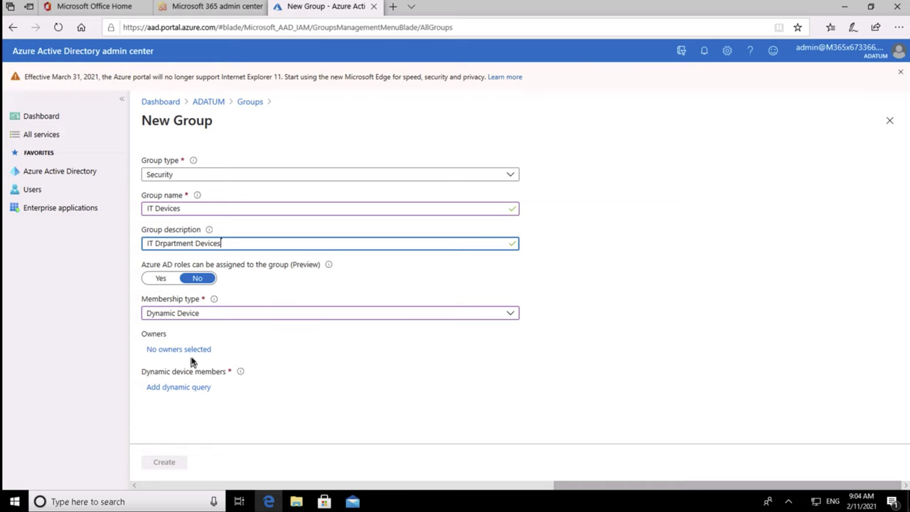
Step: Enter the rule syntax (device.devicePhysicalIDs -any _ -contains "[ZTDId]") as a dynamic query and apply it
click(160, 388)
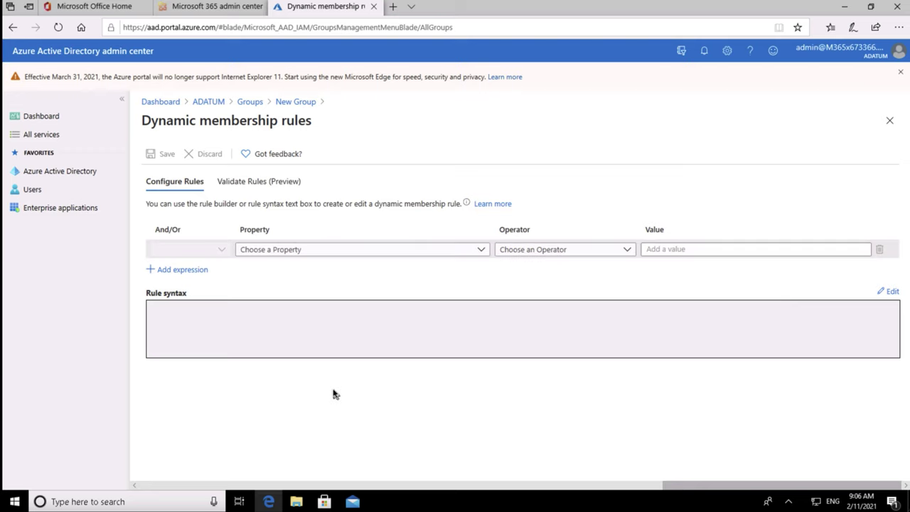
click(892, 292)
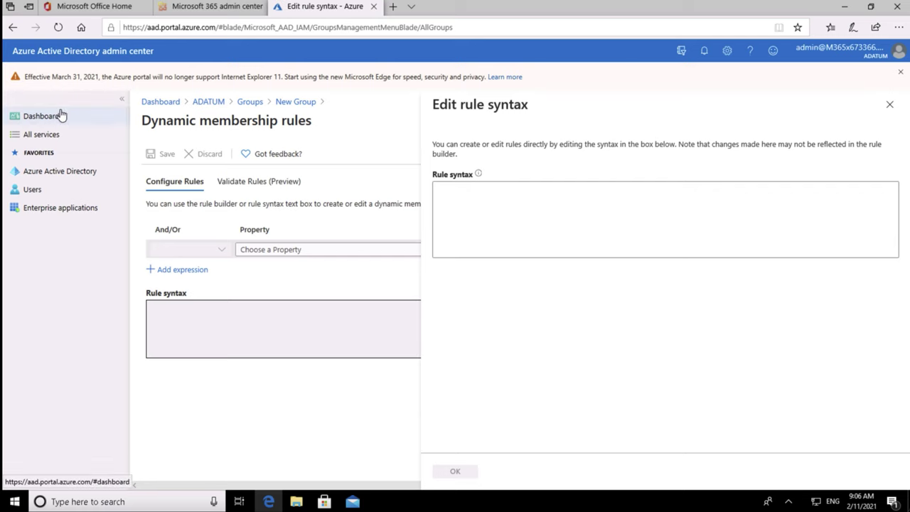
click(467, 196)
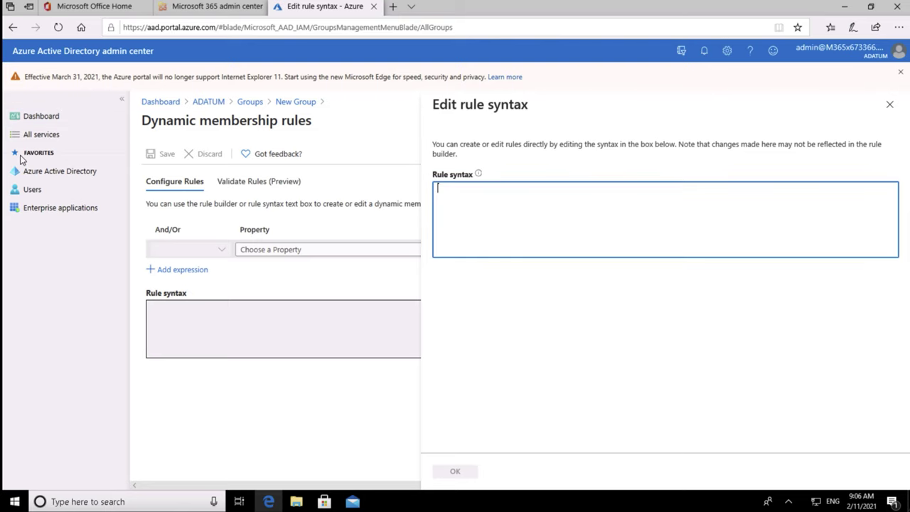
text((device.devicePhysicalID)
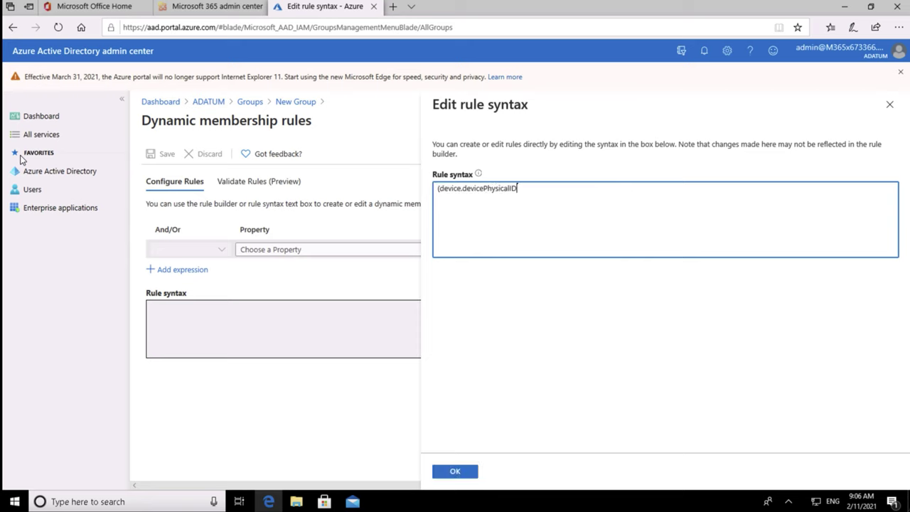
text(s -any _ -contains "[ZTDId]"))
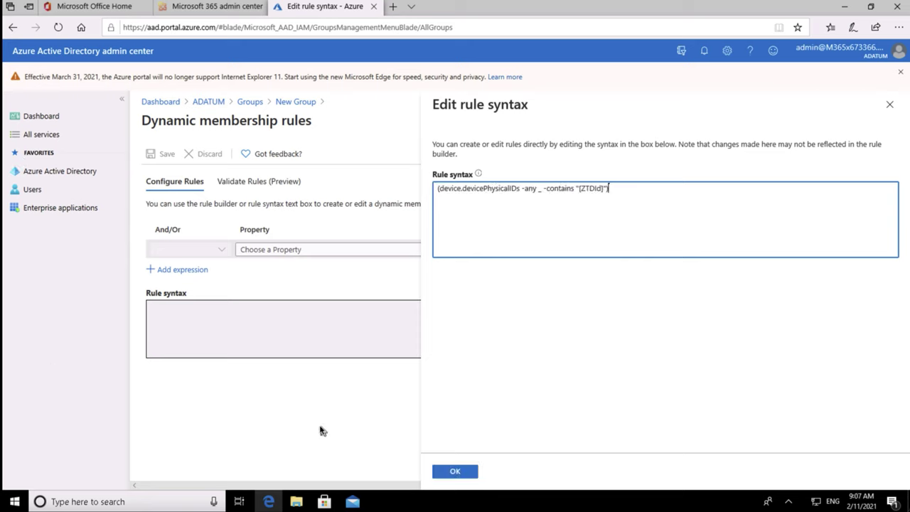
click(463, 474)
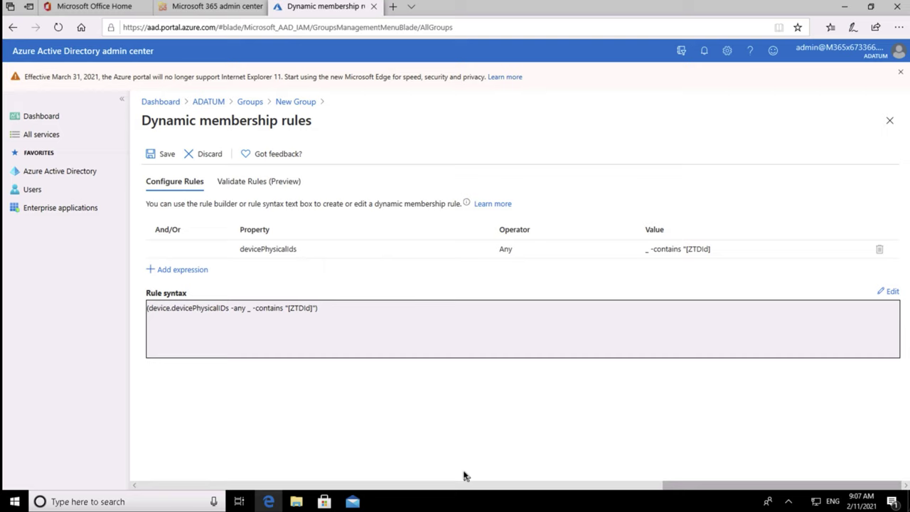
Step: Save the dynamic membership rule and create the IT Devices group
click(164, 155)
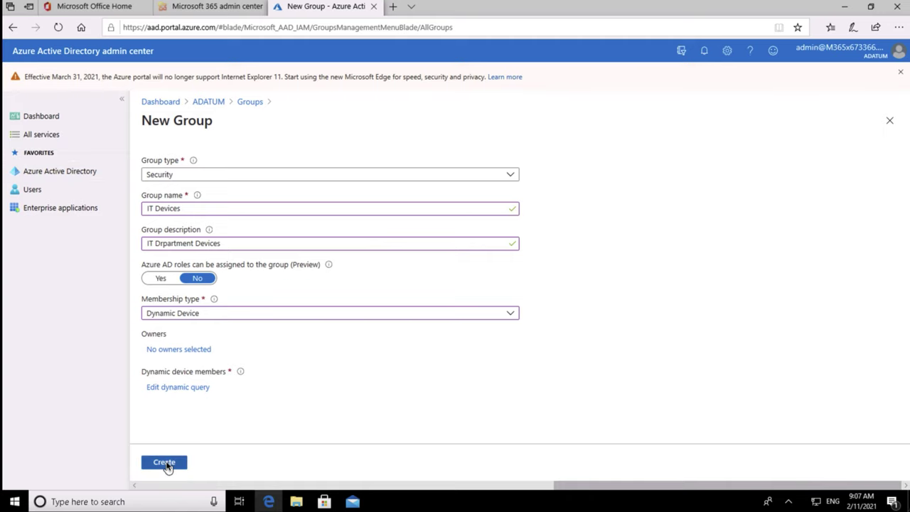
click(167, 467)
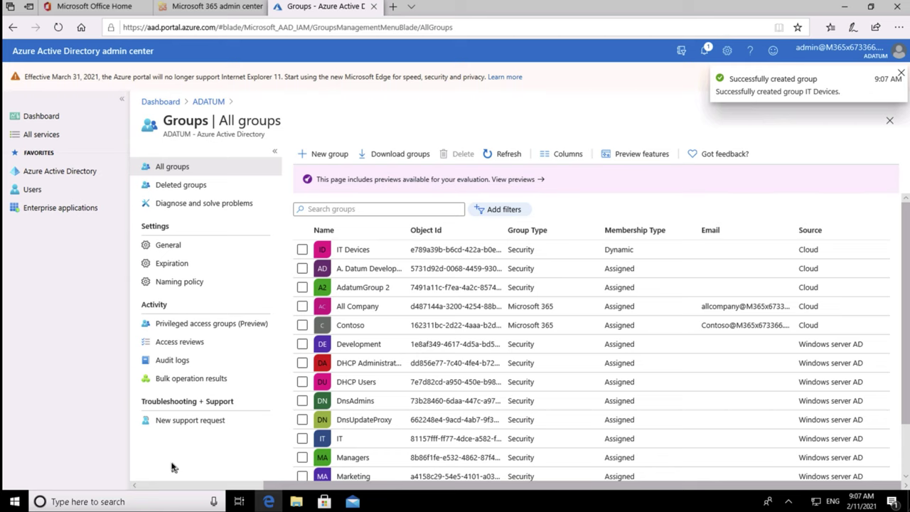
Step: Search the Start menu for powershell and run Windows PowerShell as administrator
key(super)
text(power)
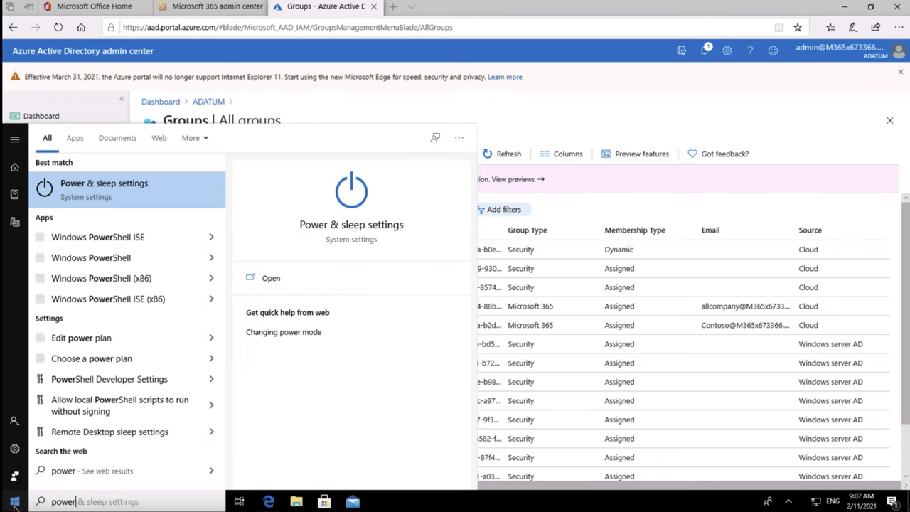
text(shell)
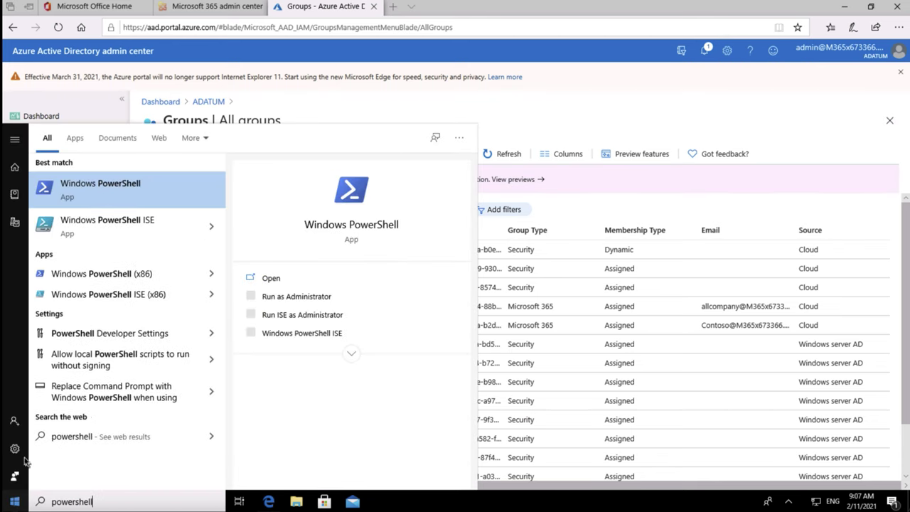
right_click(78, 186)
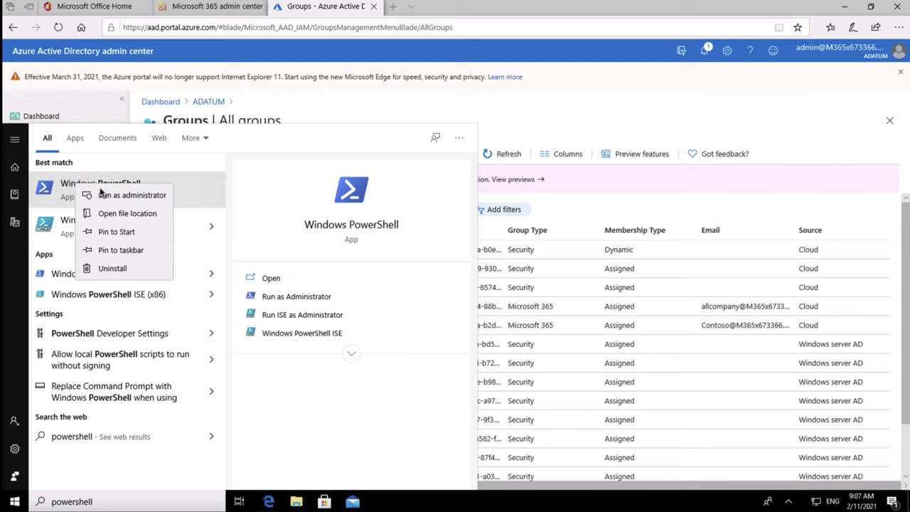
click(117, 194)
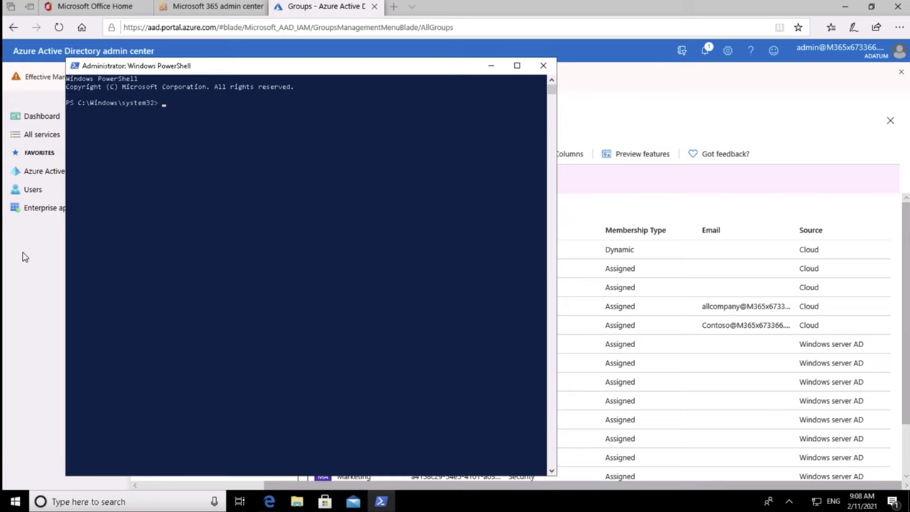
Step: Install the Get-WindowsAutoPilotInfo script, accepting the prompt to add its folder to PATH
text(Install-Script -Name Get-WindowsAutoPilotInfo)
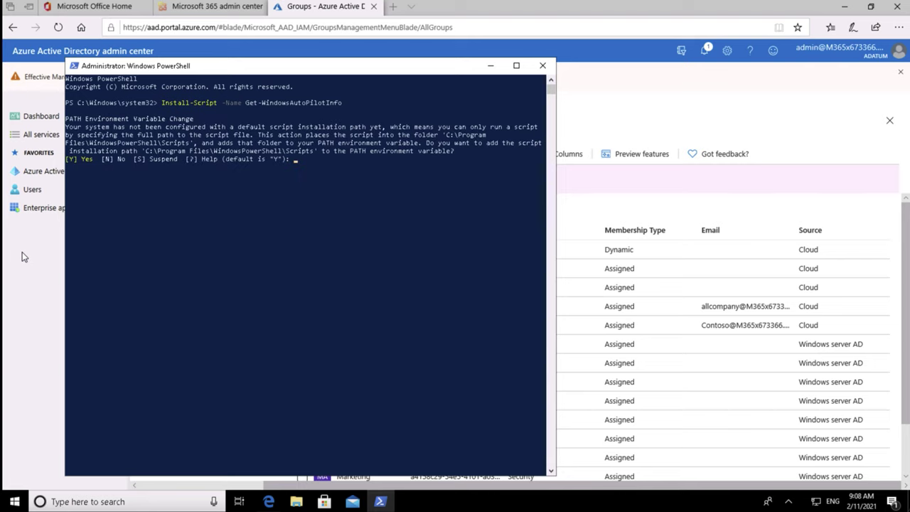
text(y)
key(Return)
text(y)
key(Return)
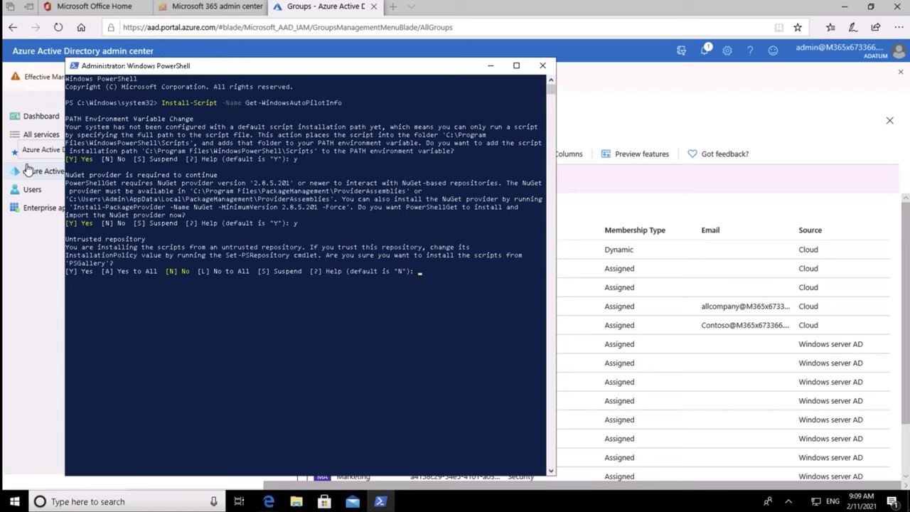
text(y)
Step: Set the PowerShell execution policy to RemoteSigned and confirm the change
text(Set-ExecutionPolicy RemoteSigned)
key(Return)
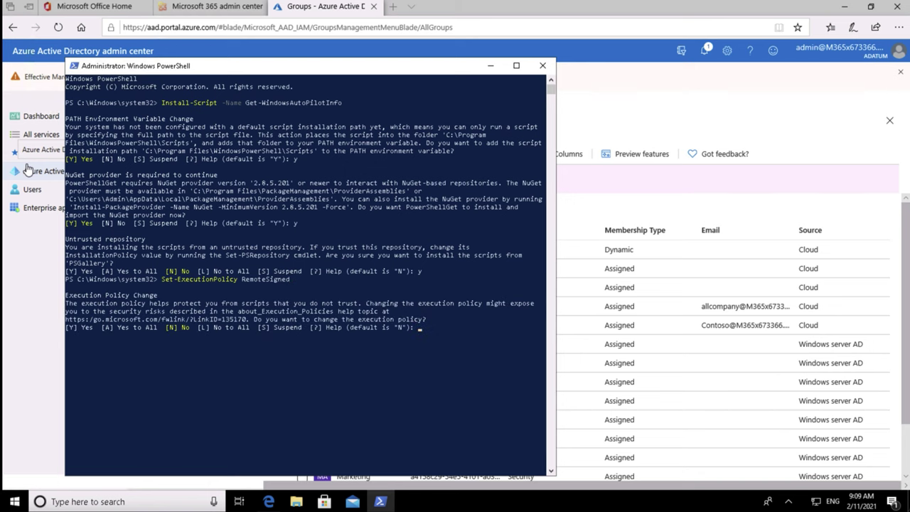
text(y)
key(Return)
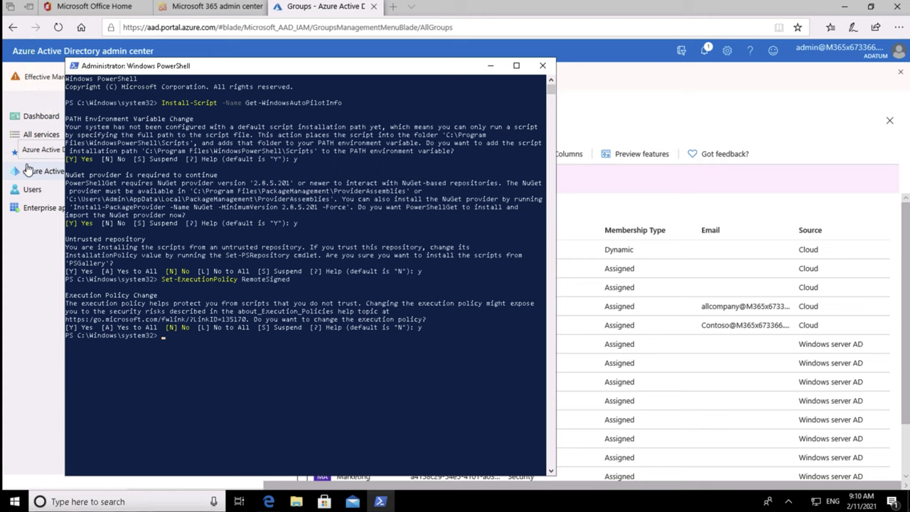
Step: Export the hardware hash to C:\Computer.csv with Get-WindowsAutoPilotInfo.ps1 and display the file
text(Get-WindowsAutoPilotInfo.ps1 -OutputFile C:\Computer.csv)
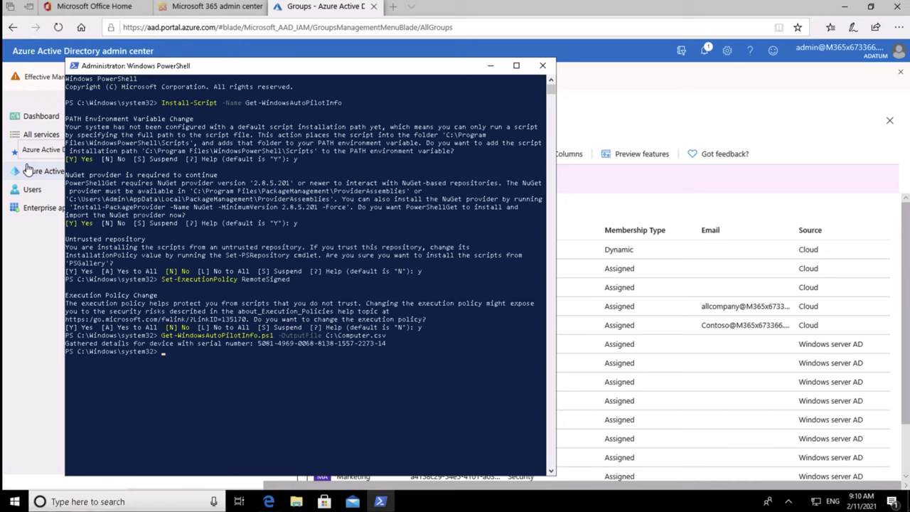
text(type C:\Computer.csv)
key(Return)
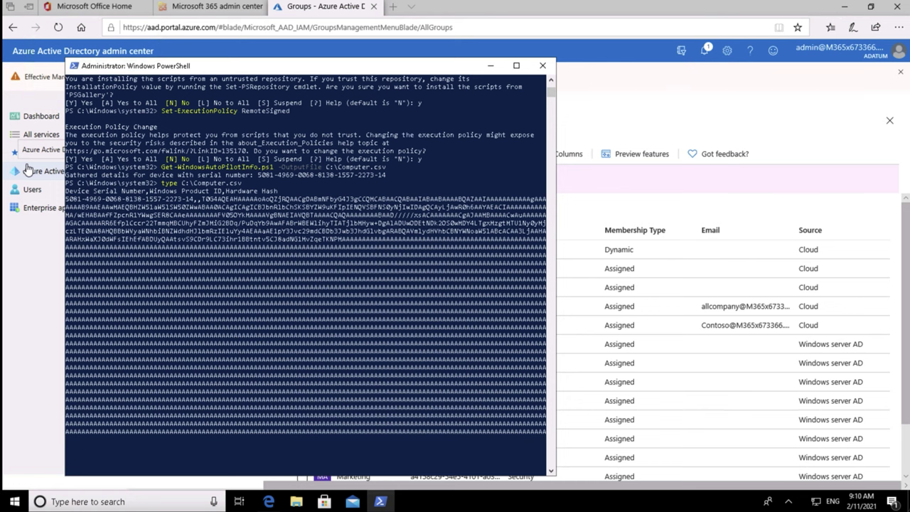
Step: Return to the Microsoft 365 admin center tab and launch Endpoint Manager from Admin centers
click(27, 169)
click(178, 7)
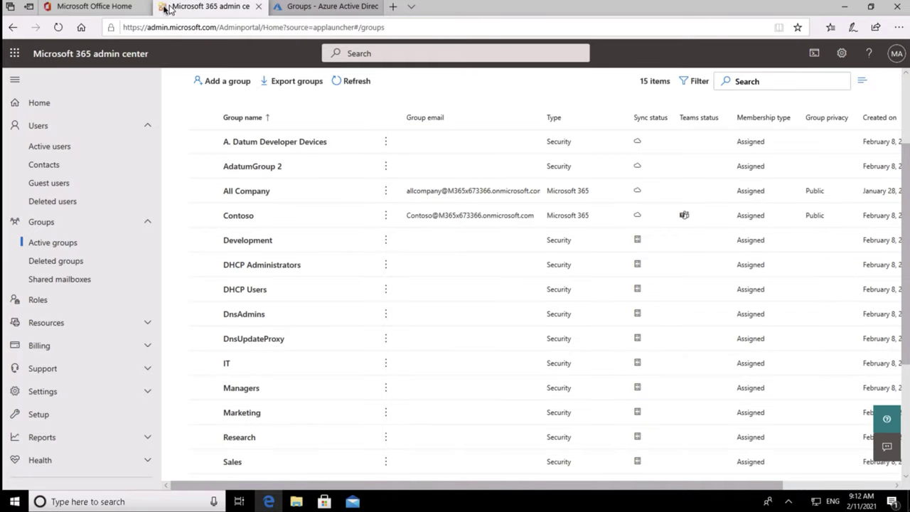
scroll(60, 292, down, 3)
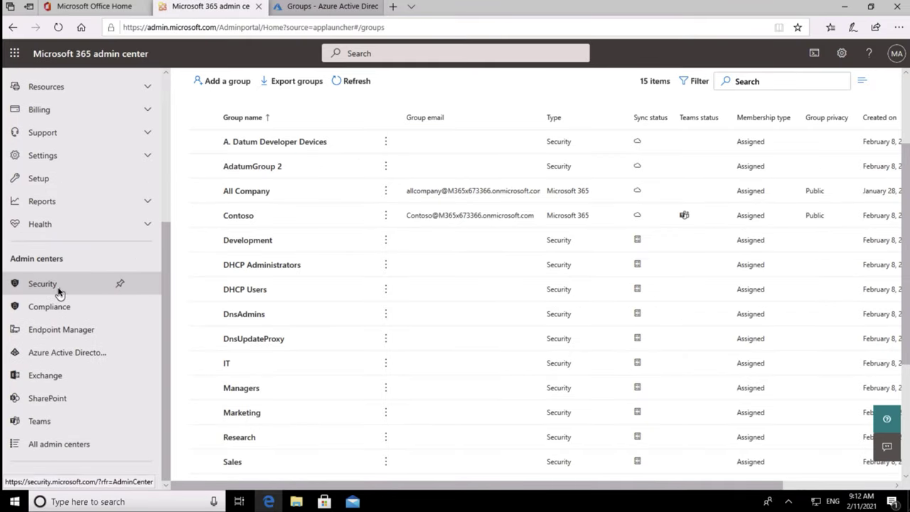
click(60, 327)
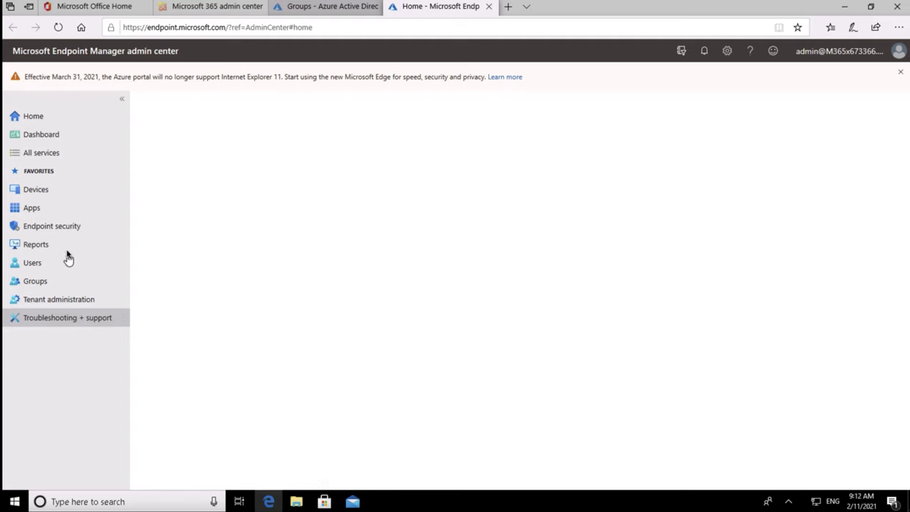
Step: Dismiss the IE11 banner and go to Devices > Enroll devices > Windows Autopilot devices
click(35, 187)
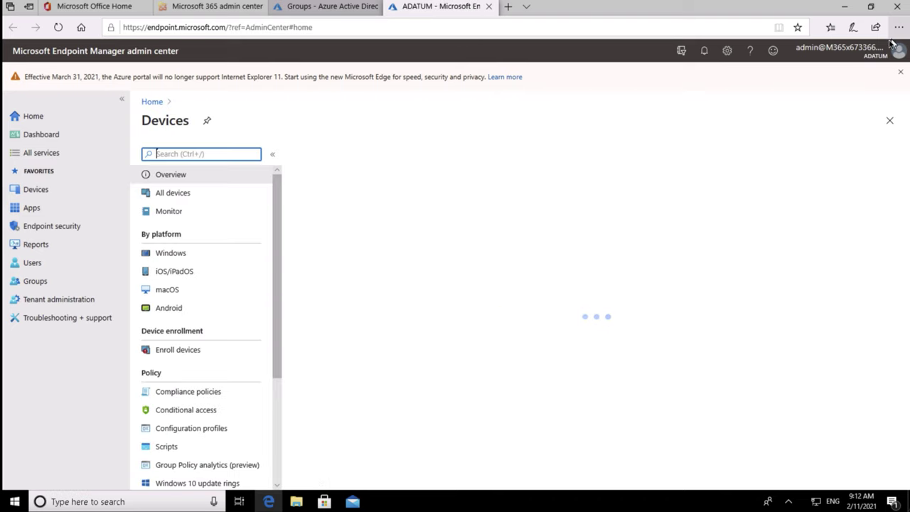
click(896, 71)
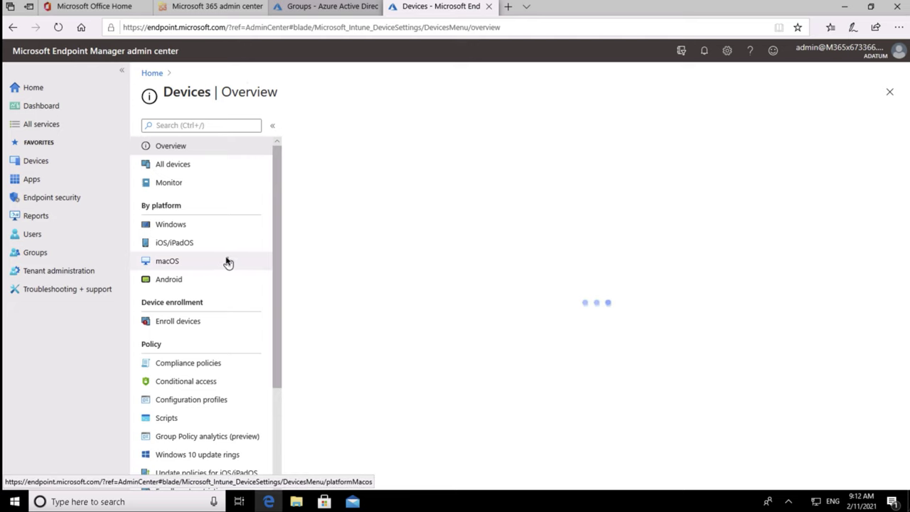
click(180, 323)
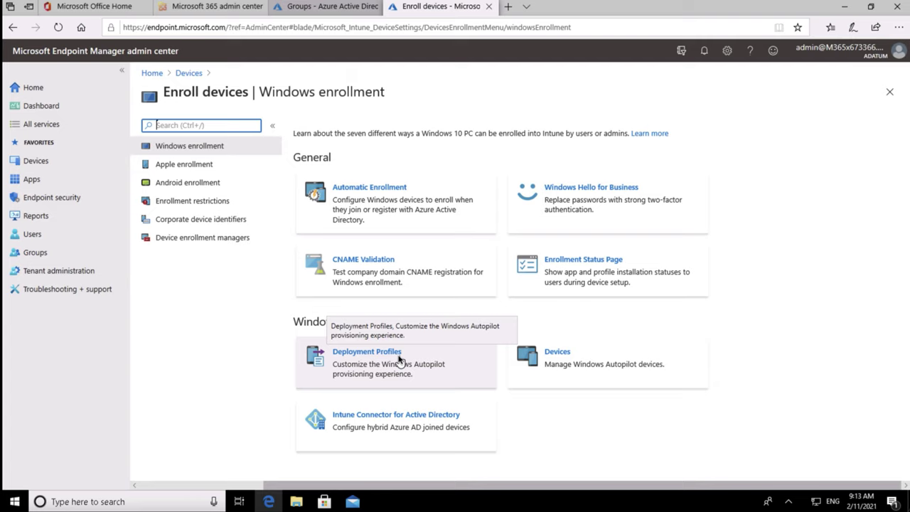
click(608, 364)
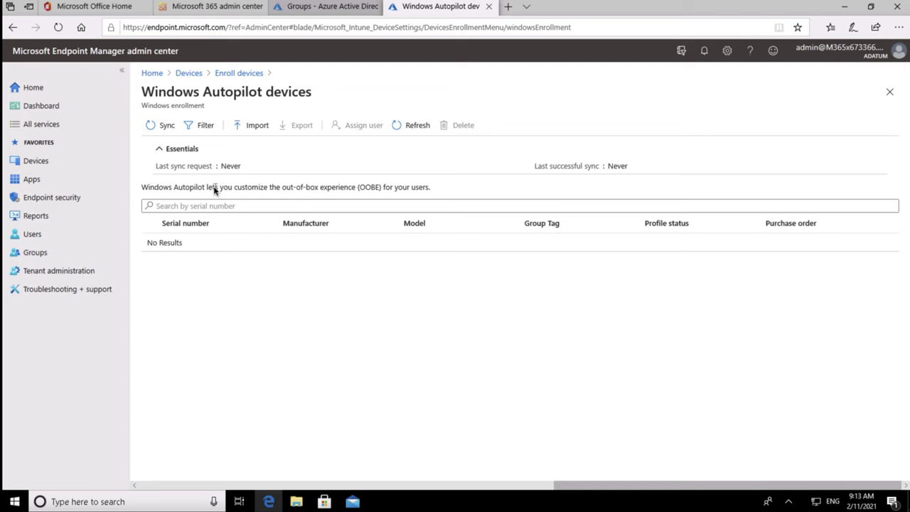
Step: Import C:\Computer.csv as a Windows Autopilot device
click(259, 126)
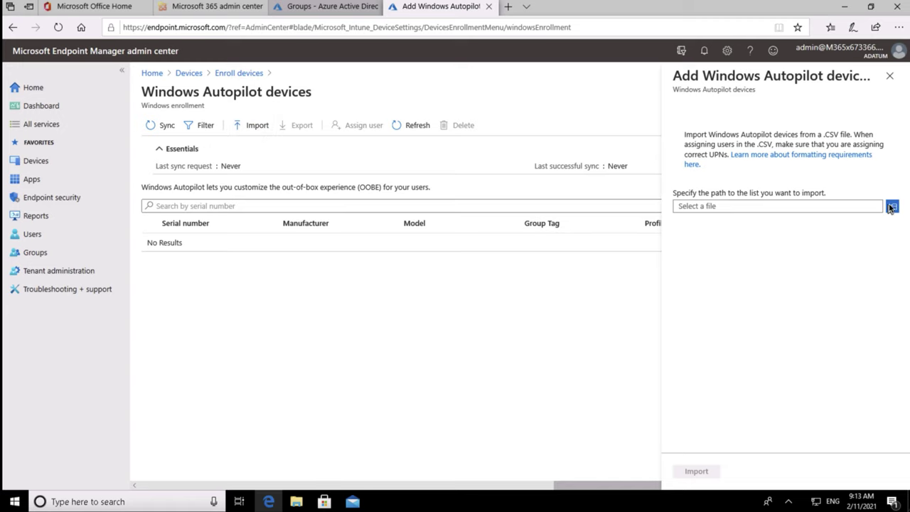
click(891, 207)
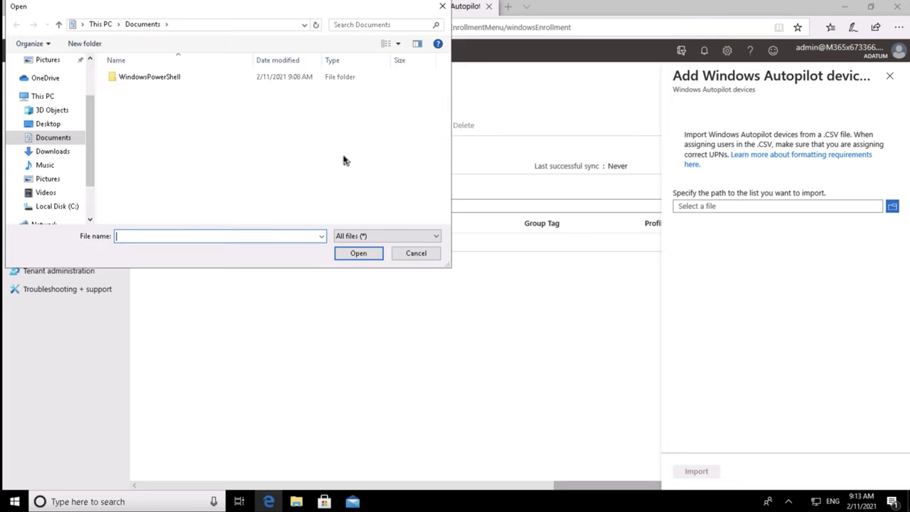
click(58, 209)
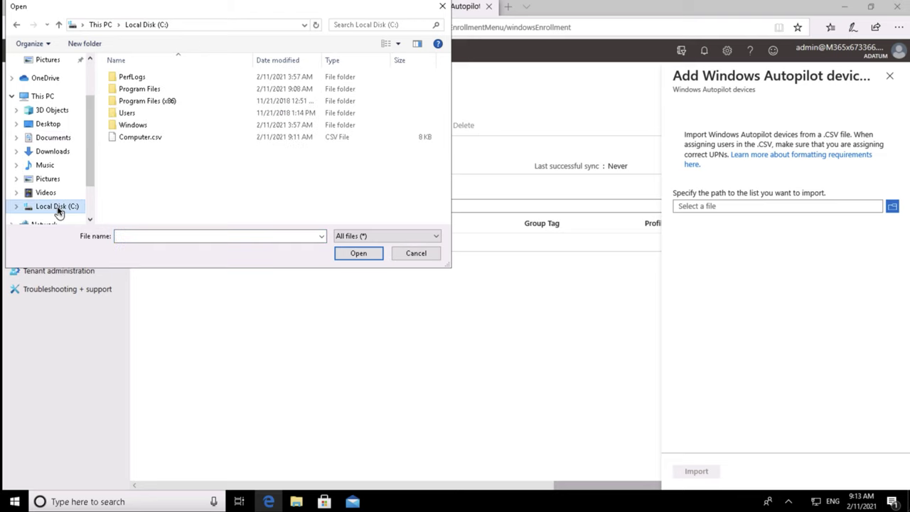
click(147, 140)
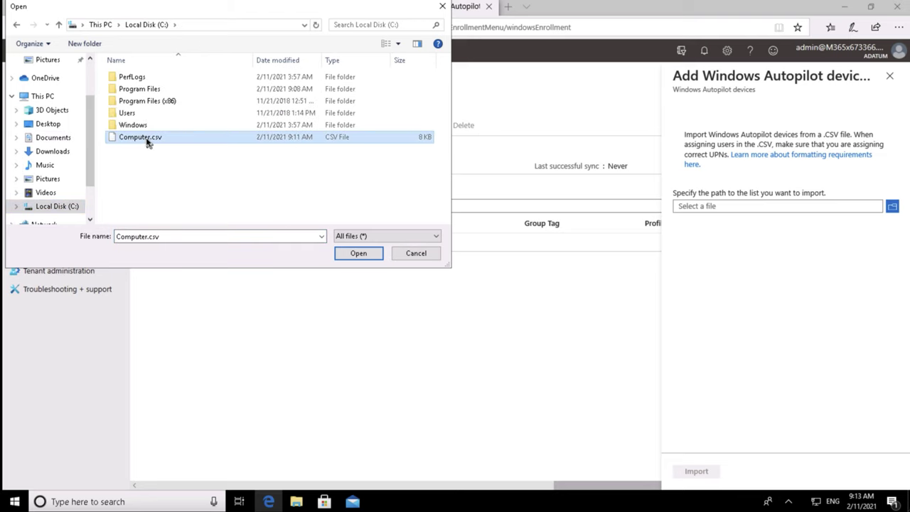
click(358, 254)
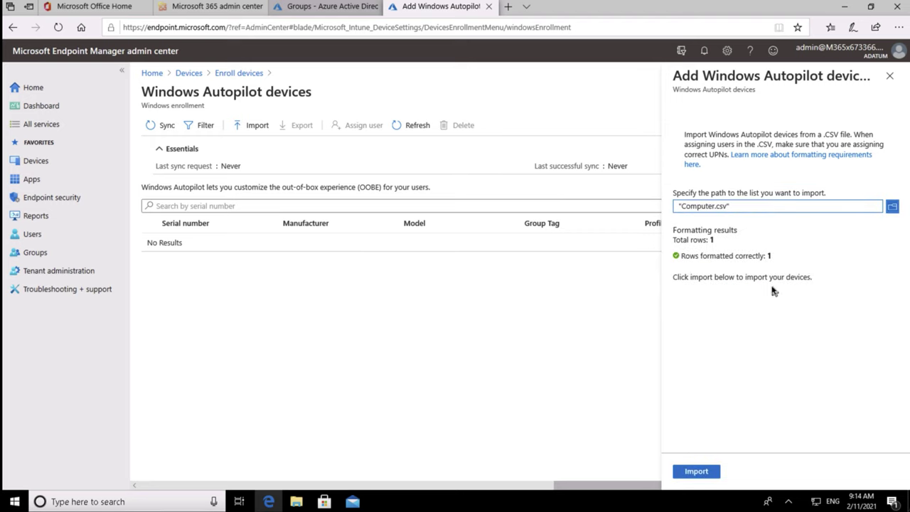
click(696, 474)
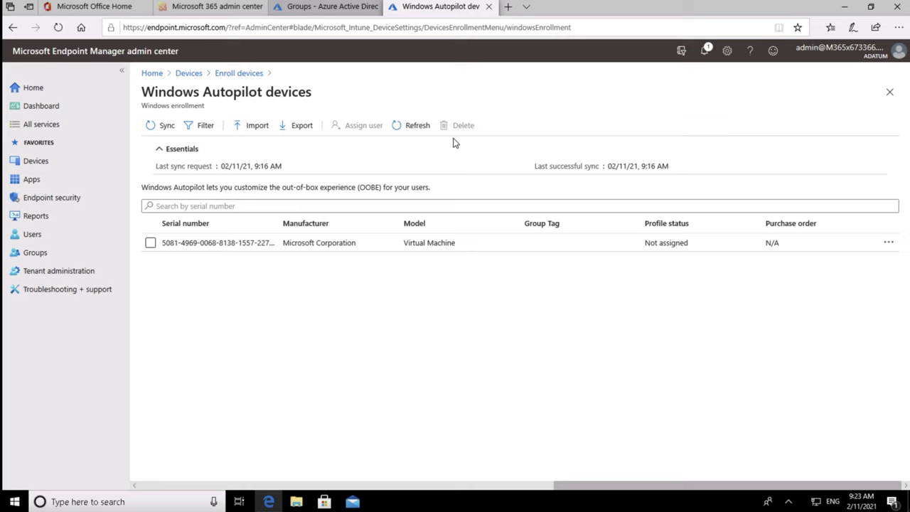
Step: Create a Windows PC Autopilot deployment profile named 'Adatum profile1' under Enroll devices > Deployment Profiles
click(34, 162)
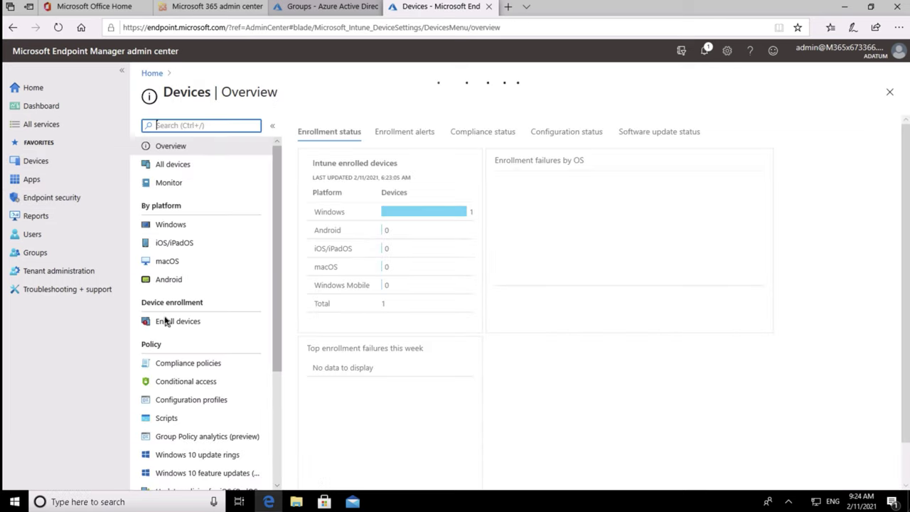
click(189, 321)
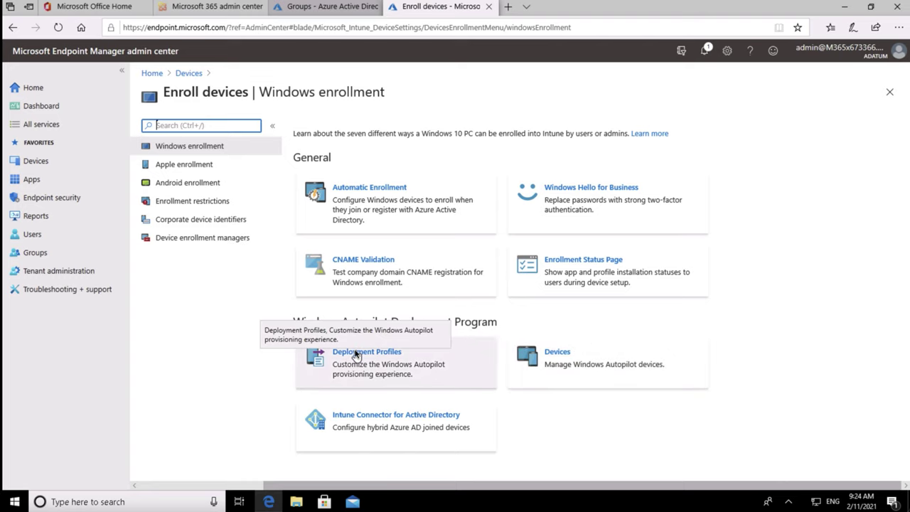
click(356, 355)
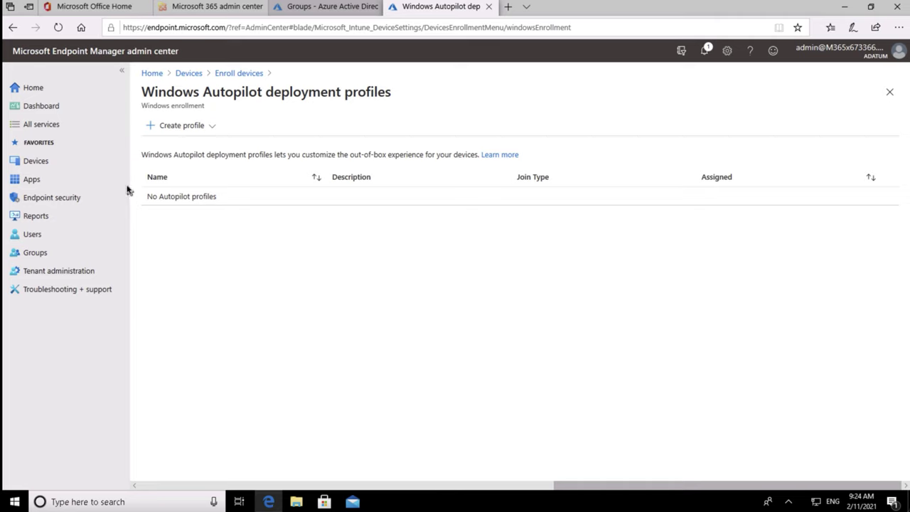
click(164, 126)
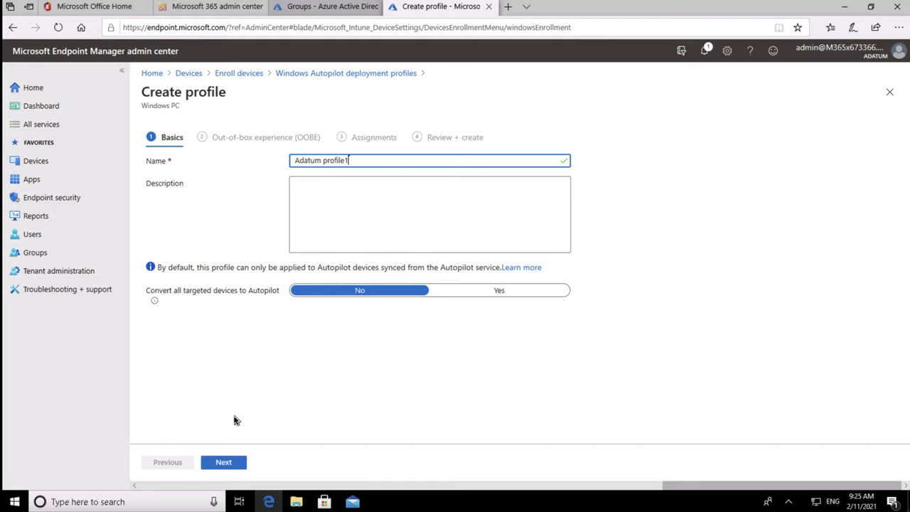
click(229, 468)
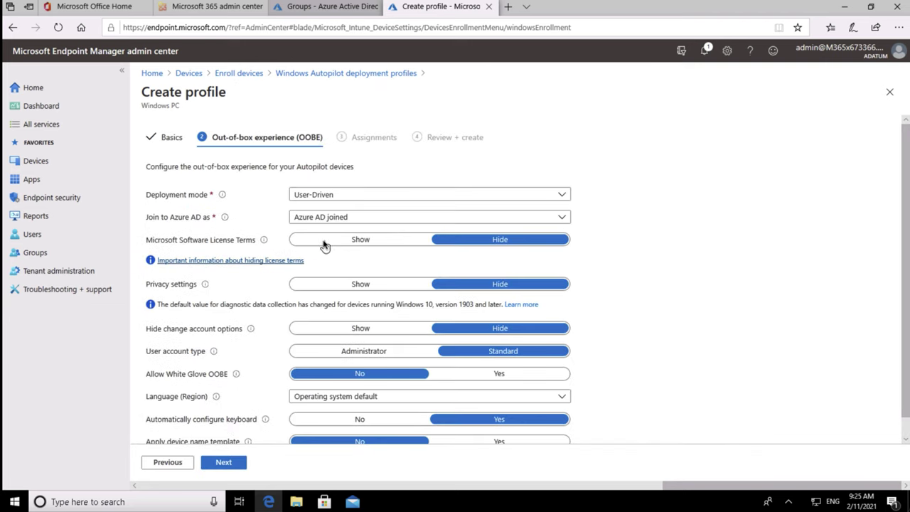
Step: Keep User-Driven mode, make users Administrators, leave the language as Operating system default, and continue
click(377, 196)
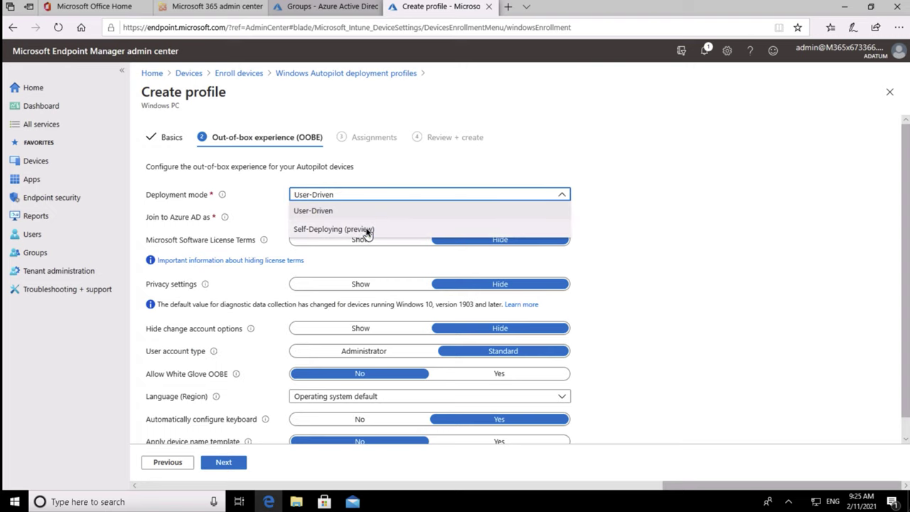
click(367, 211)
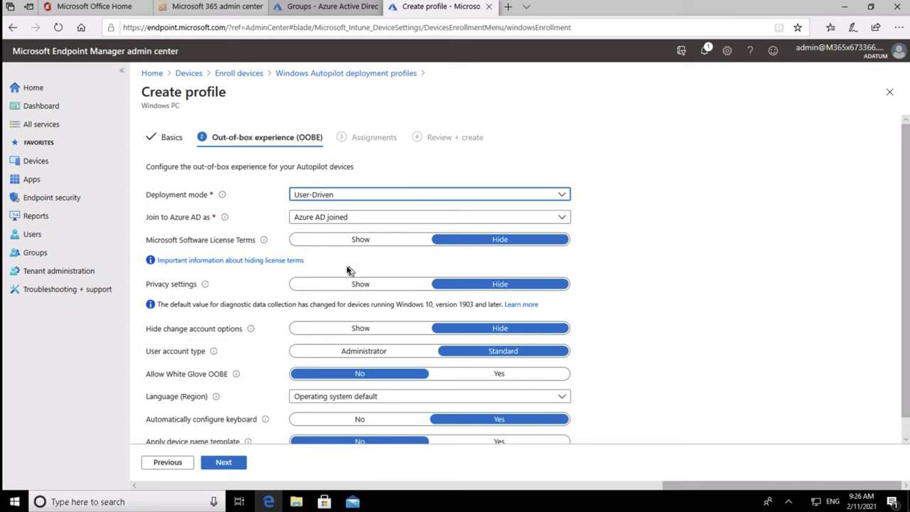
scroll(348, 270, down, 1)
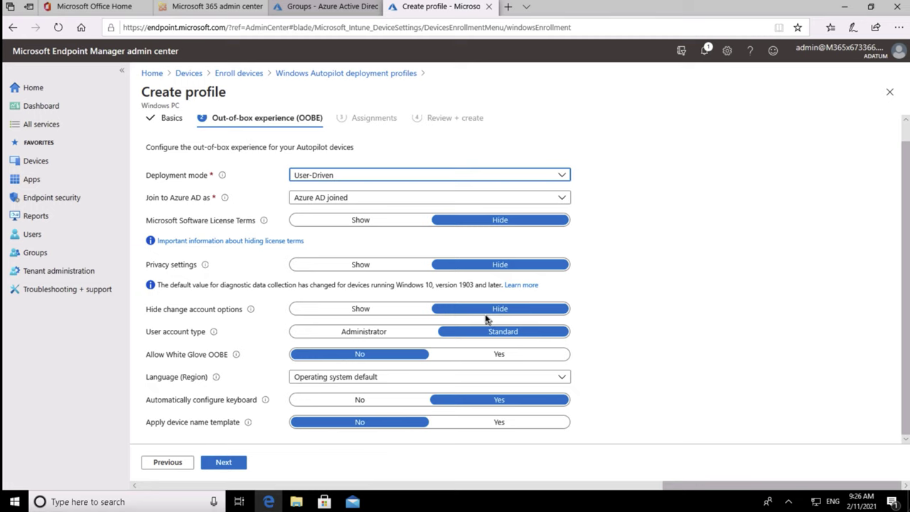
click(408, 336)
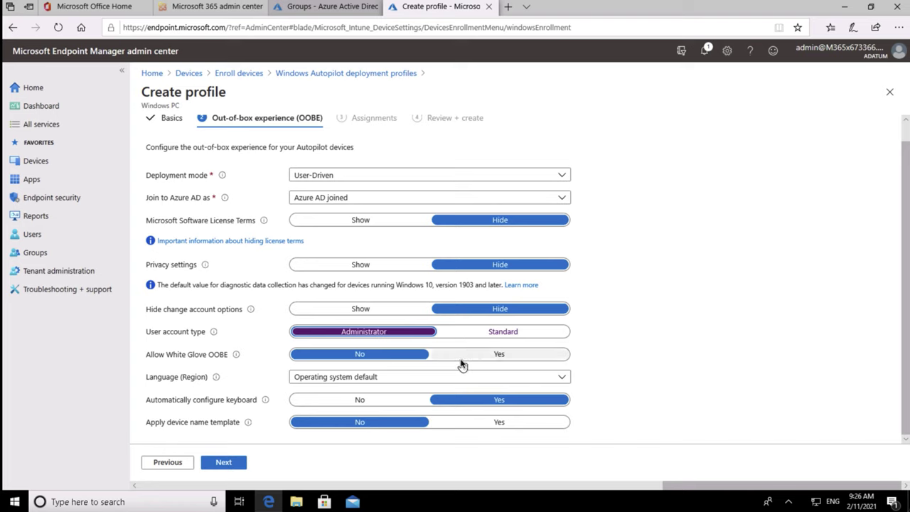
click(422, 378)
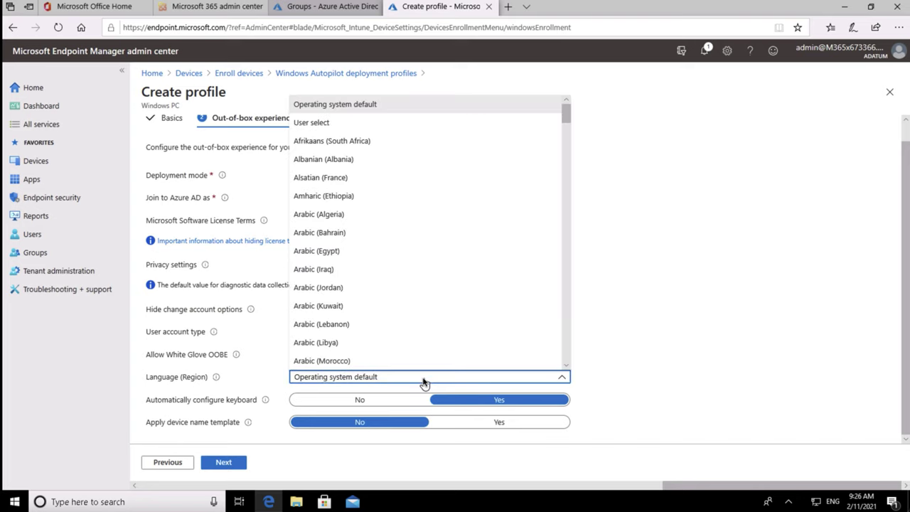
click(424, 381)
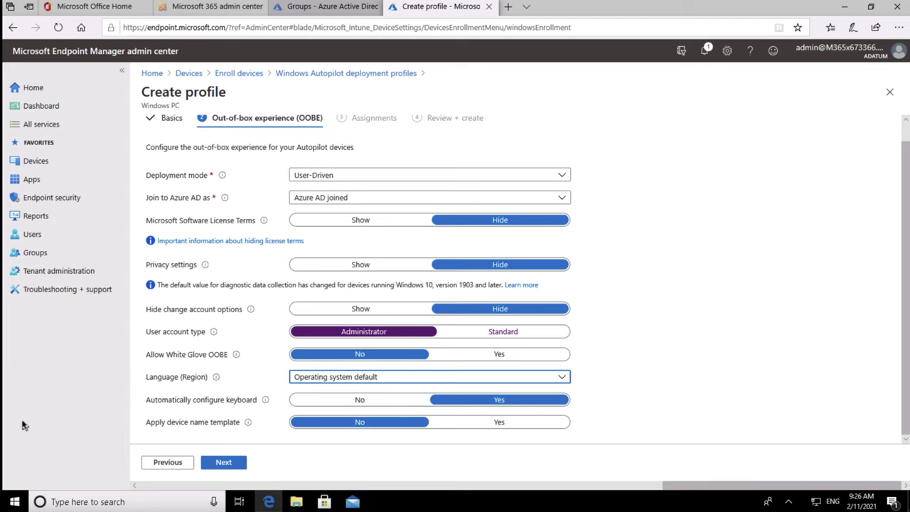
click(225, 463)
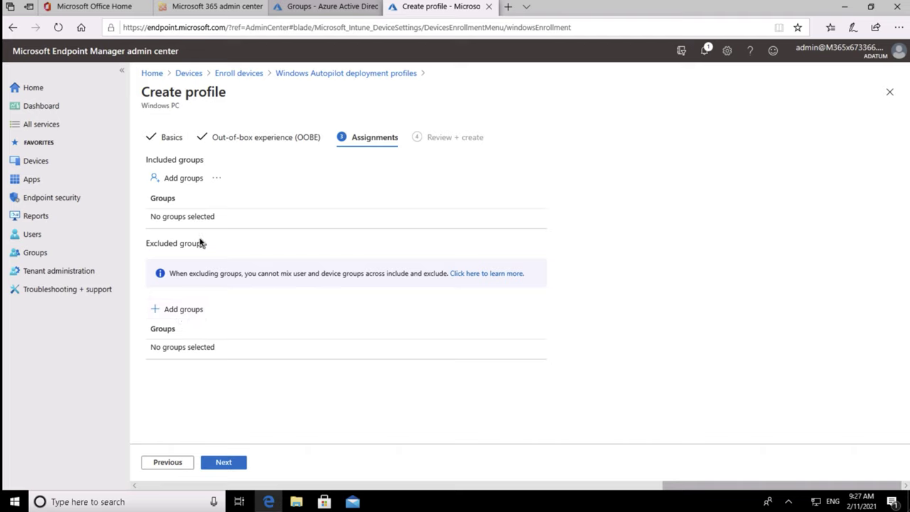
Step: Assign the IT Devices group as included and create 'Adatum profile1' from the review page
click(185, 179)
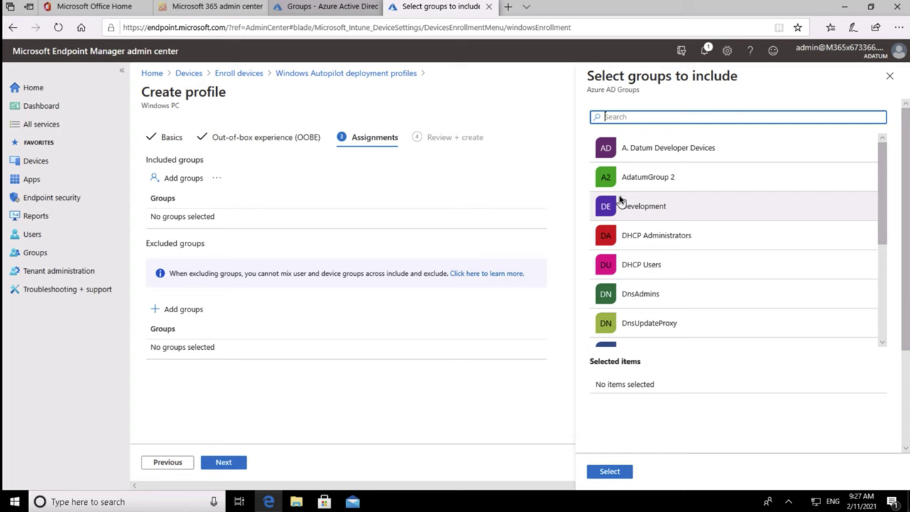
scroll(656, 224, down, 3)
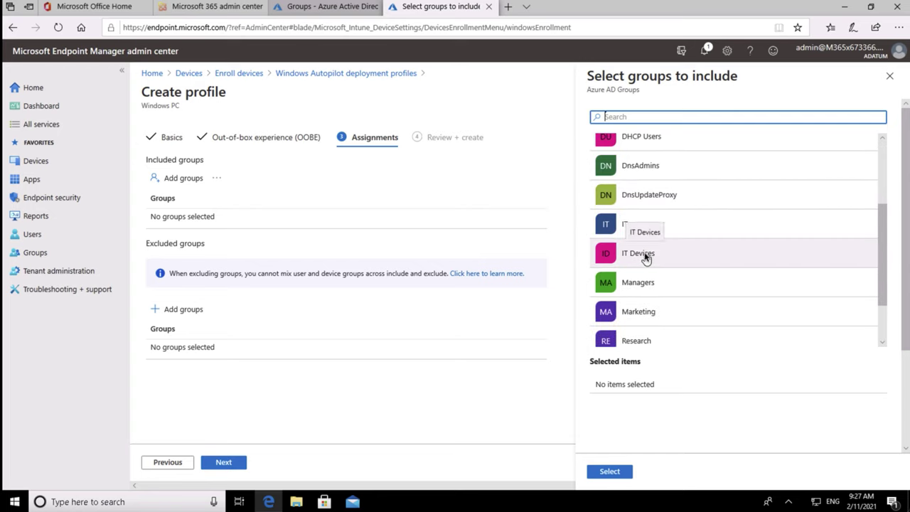
click(645, 257)
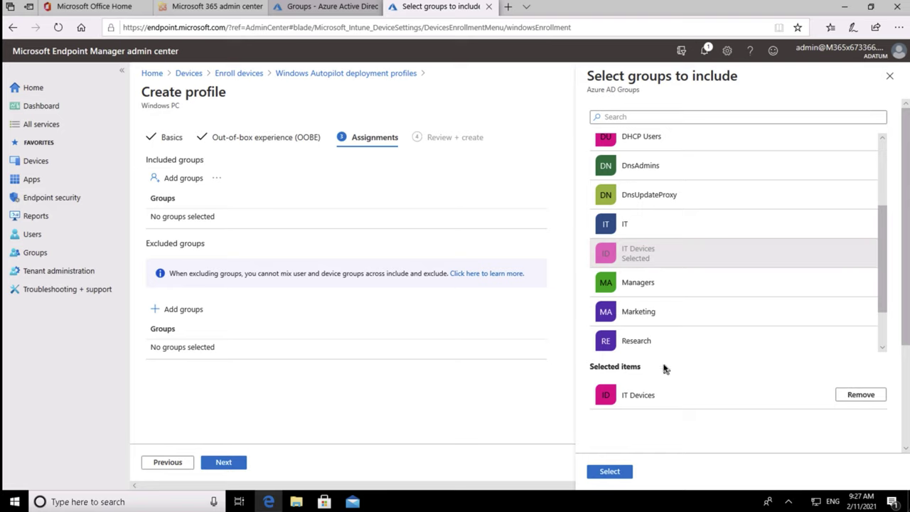
click(615, 472)
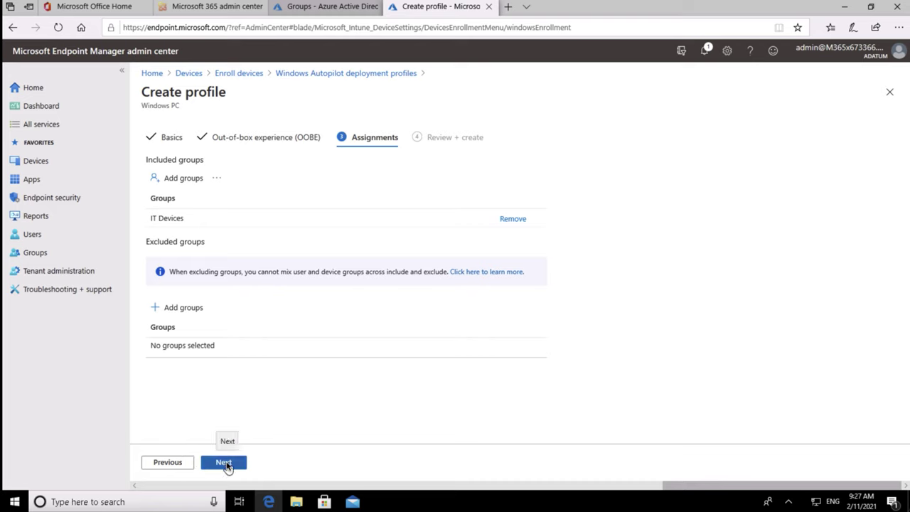
click(225, 463)
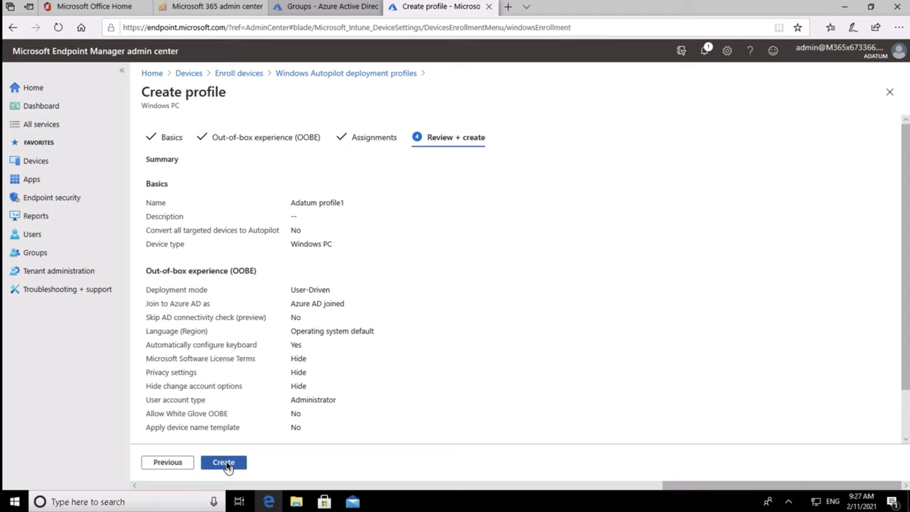
click(225, 464)
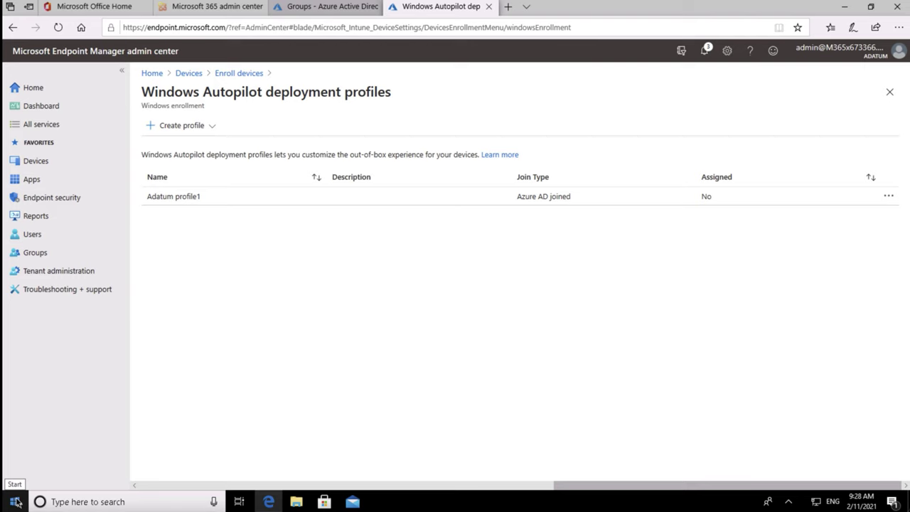
Step: Search 'reset' to open the Reset this PC recovery settings, then close Edge with all tabs
click(18, 502)
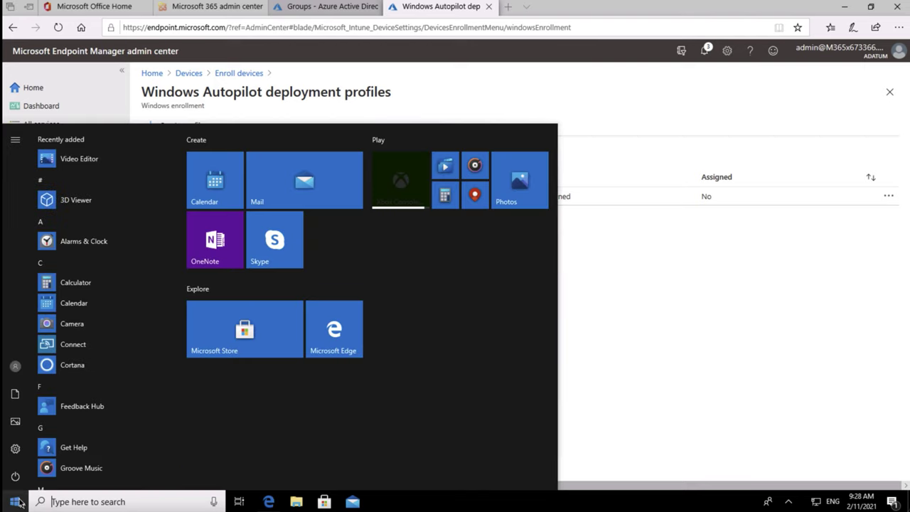
text(rese)
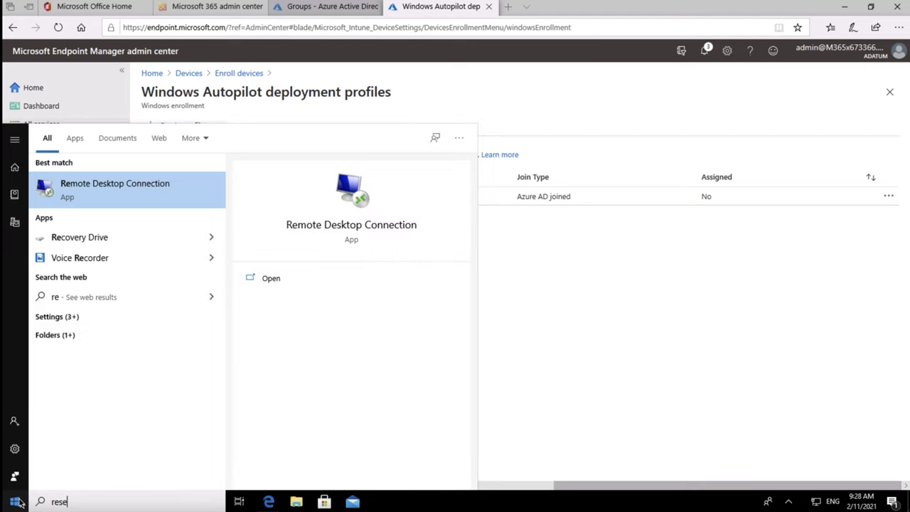
text(t)
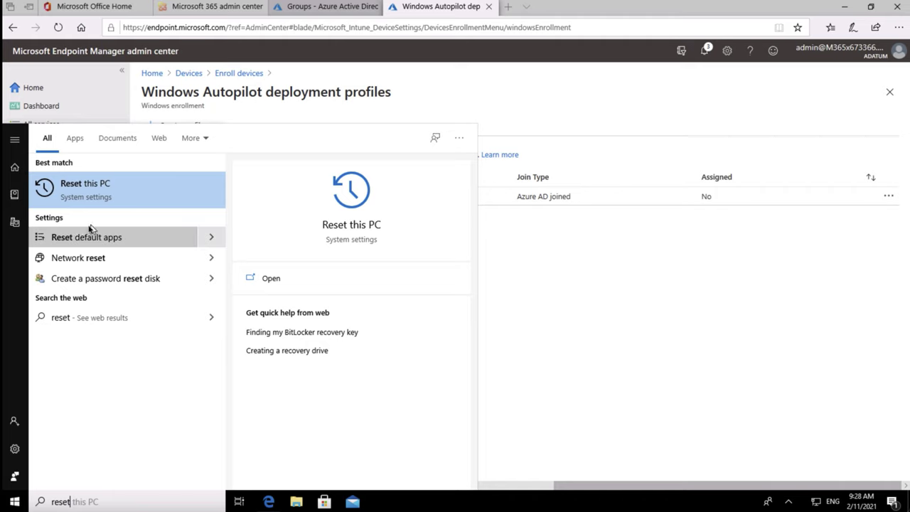
click(97, 199)
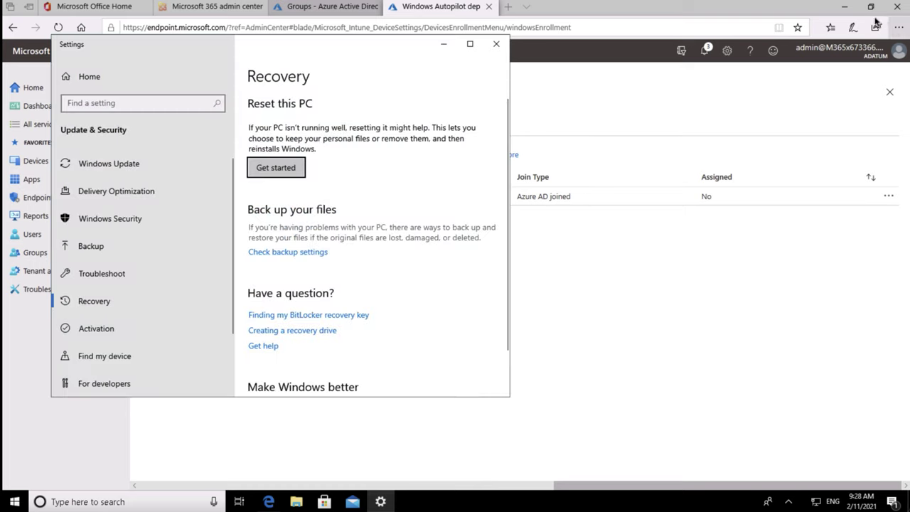
key(alt+F4)
click(901, 7)
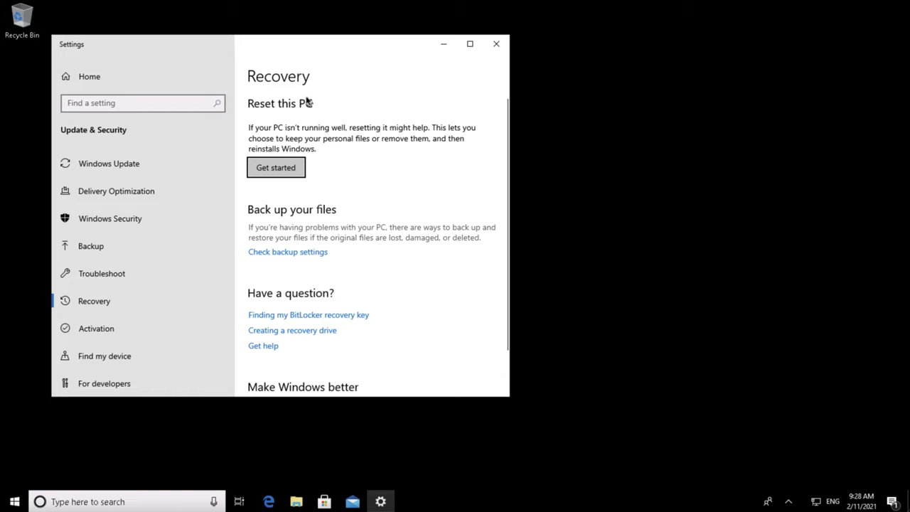
Step: Start Reset this PC with Get started and pick the Remove everything option
click(276, 173)
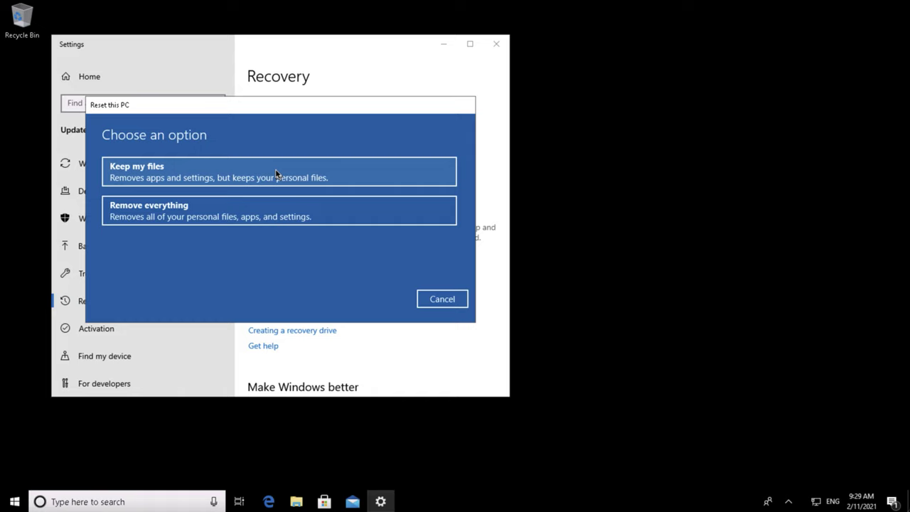
click(175, 216)
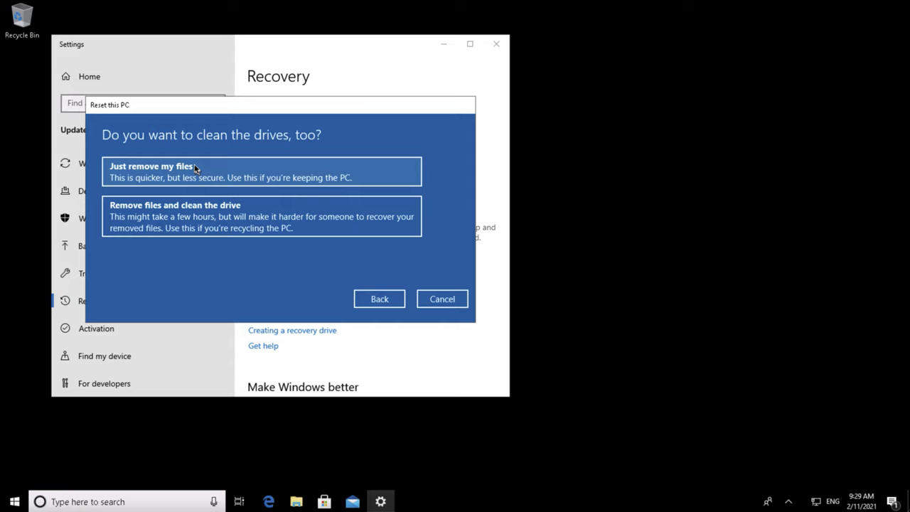
Step: Choose Just remove my files and confirm Reset to restart and reset the PC
click(195, 169)
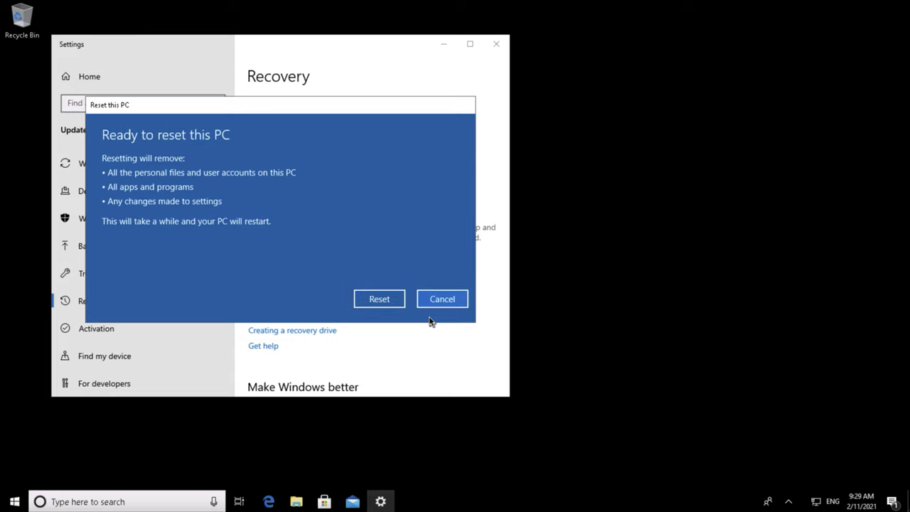
click(378, 299)
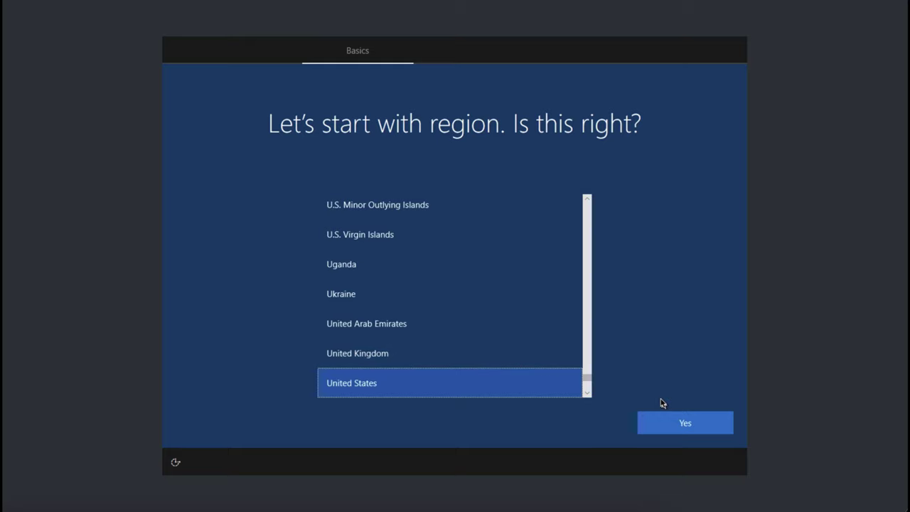
Step: Confirm United Kingdom for both region and keyboard layout, skipping a second keyboard layout
click(517, 361)
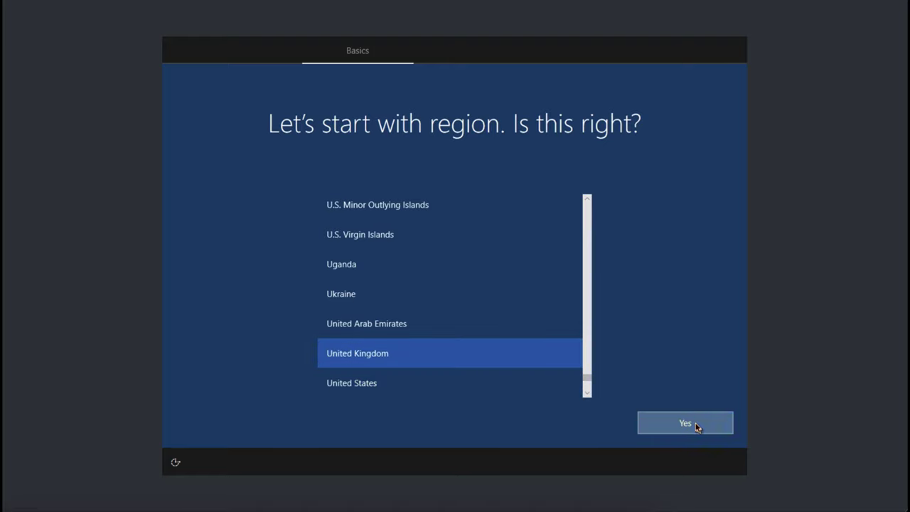
click(697, 426)
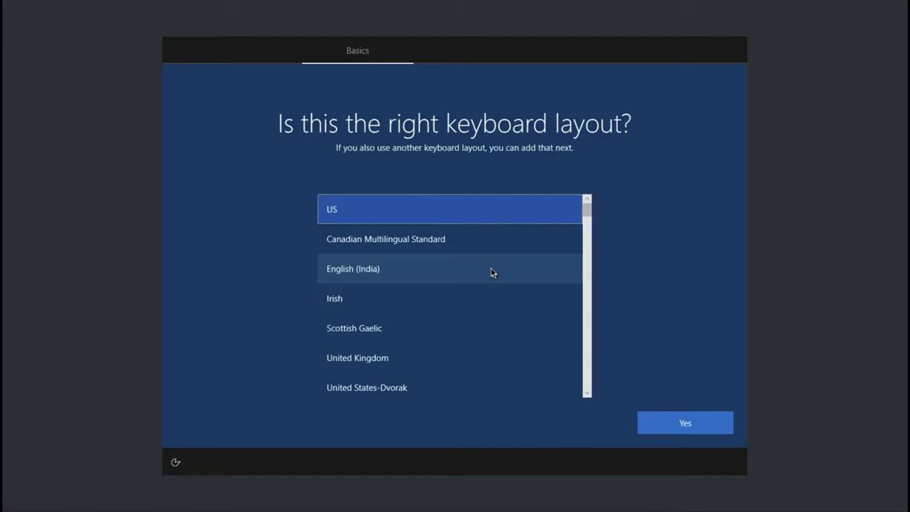
click(477, 368)
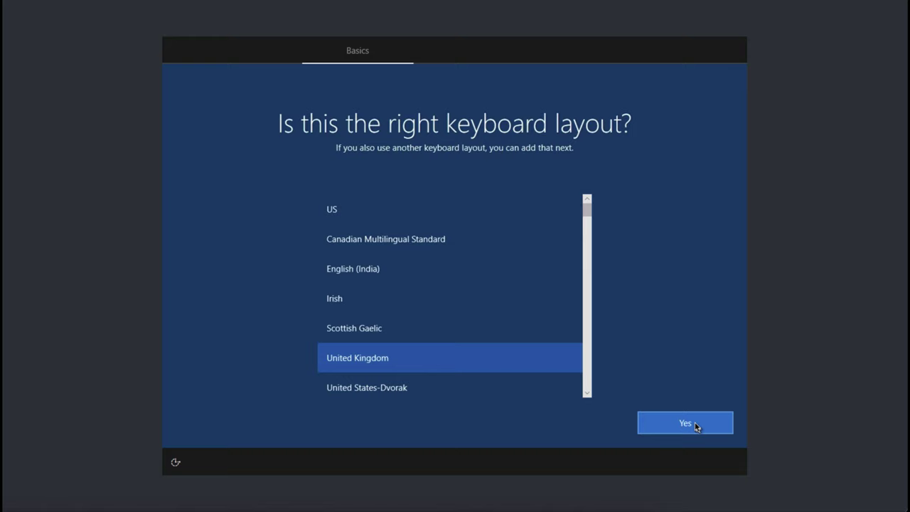
click(697, 427)
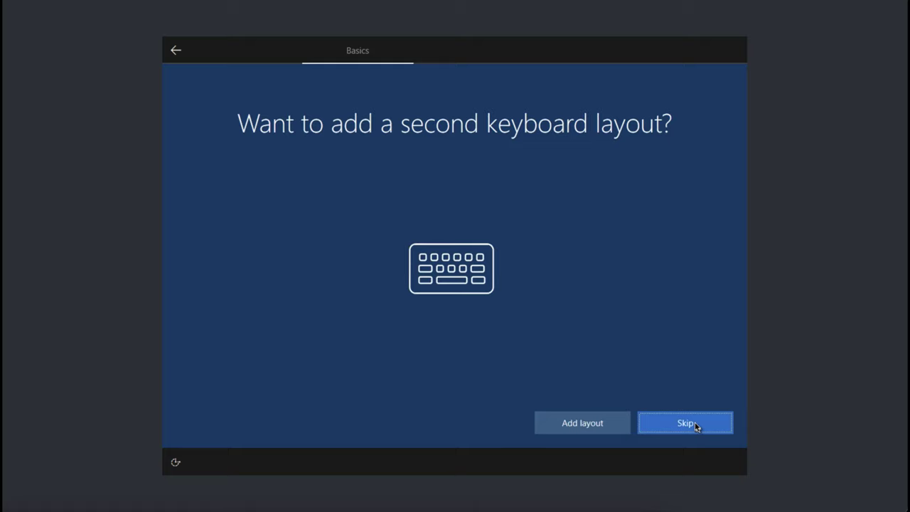
click(696, 425)
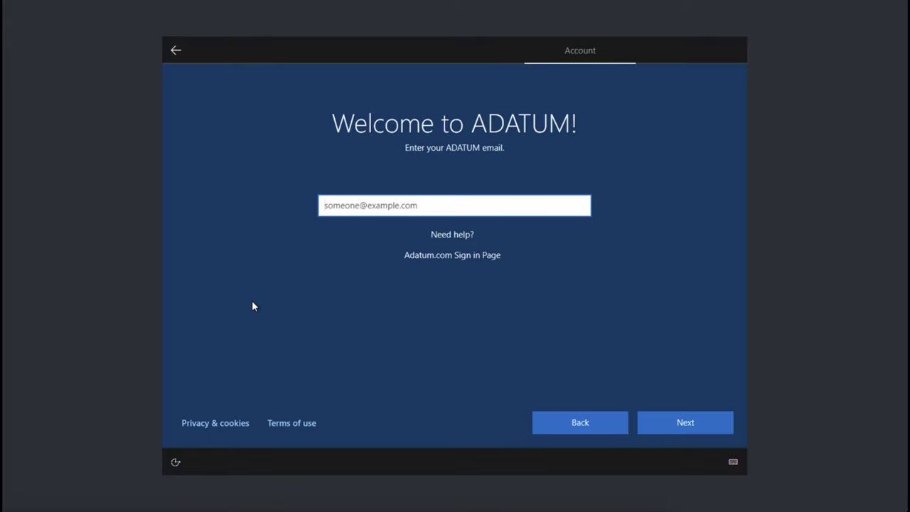
Step: Enter the user's ADATUM work e-mail, replacing the 'yourname' placeholder and stray quote marks, and submit
text(yourname"M365x673366.onmicrosoft.com)
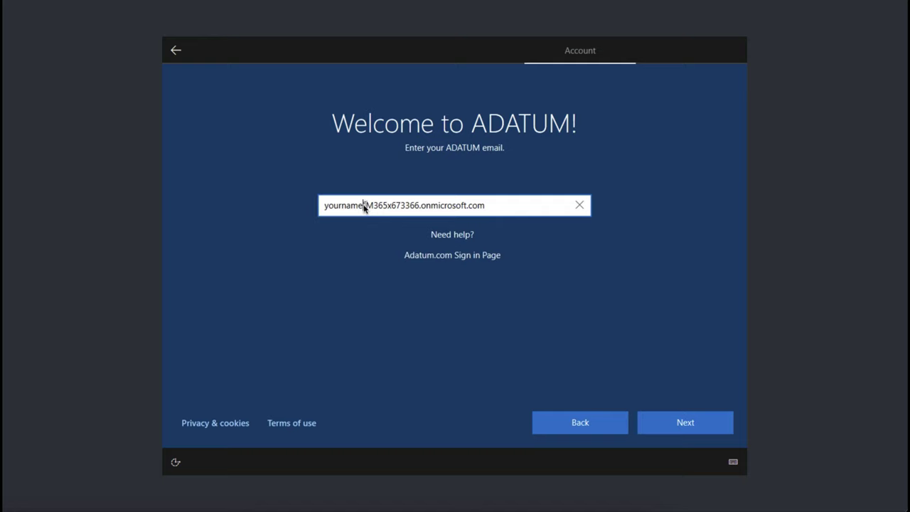
drag(364, 206, 290, 207)
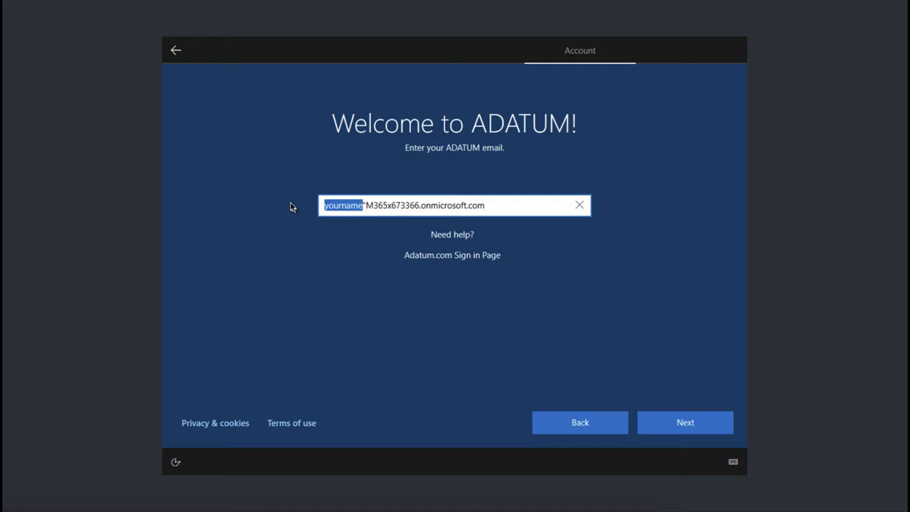
key(BackSpace)
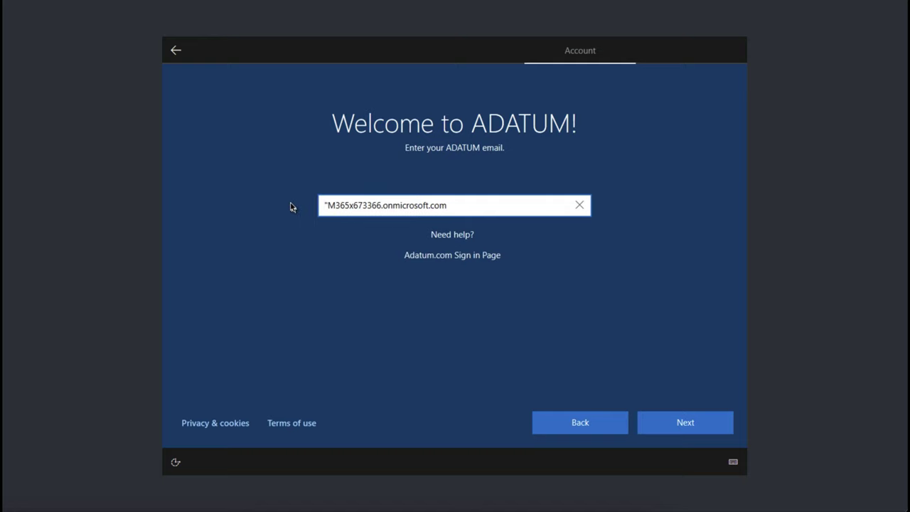
key(Delete)
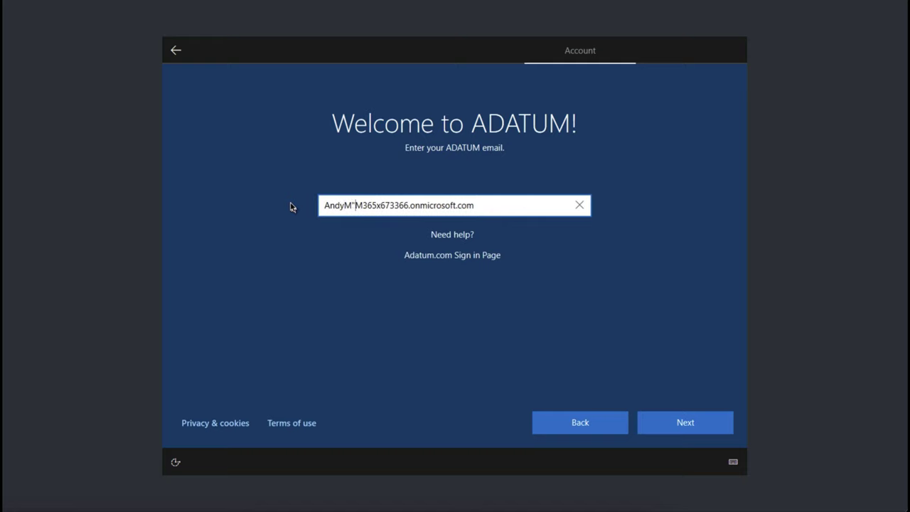
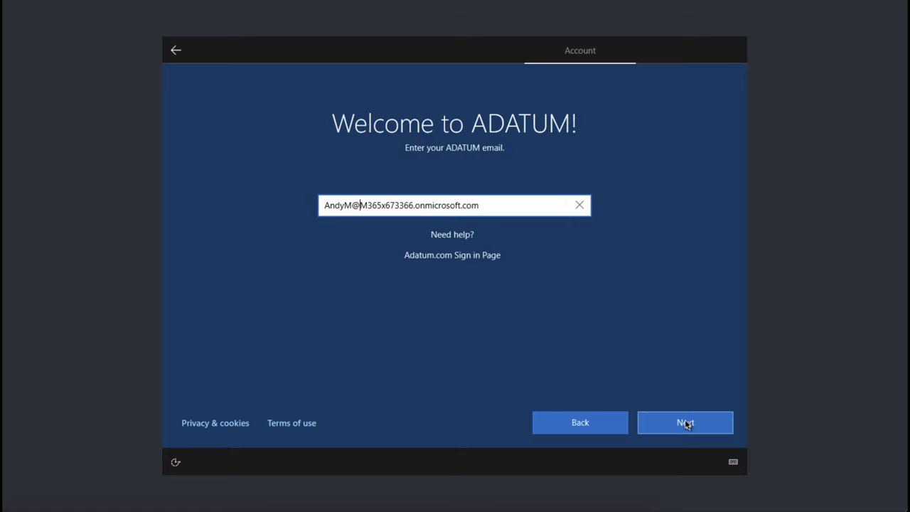
click(685, 423)
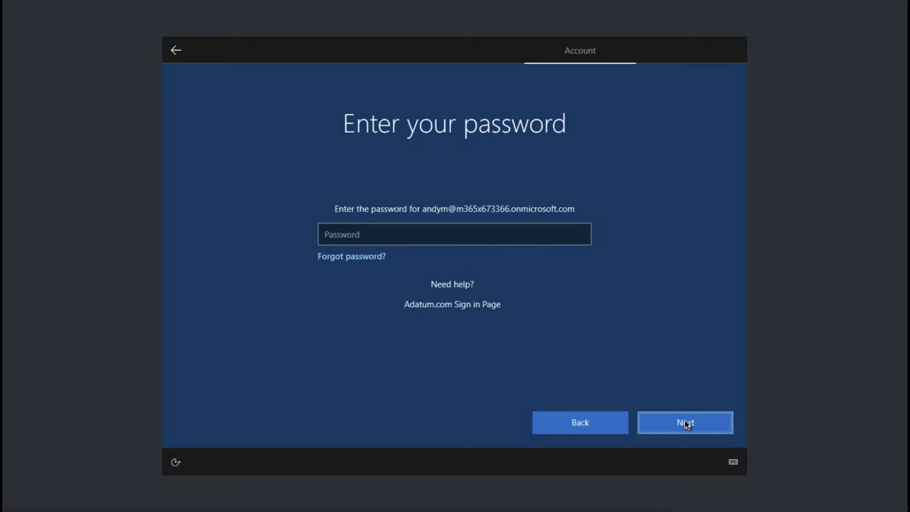
Step: Enter the work account password in the Password box to sign in
click(397, 236)
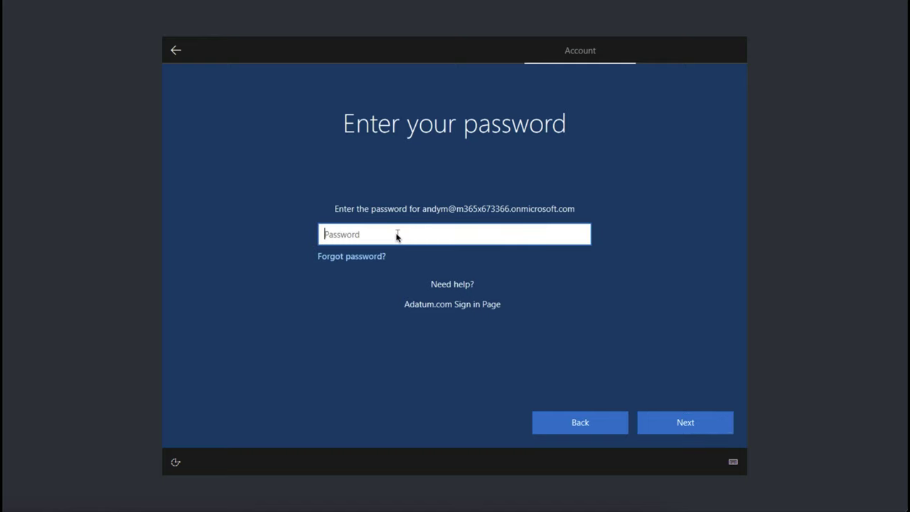
text(••••••••)
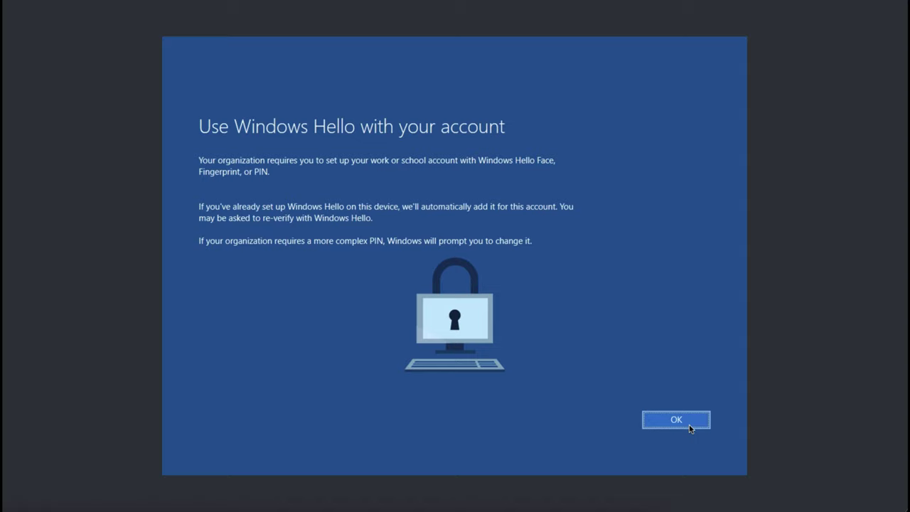
Step: Acknowledge the Windows Hello notice and proceed past 'More information required'
click(687, 425)
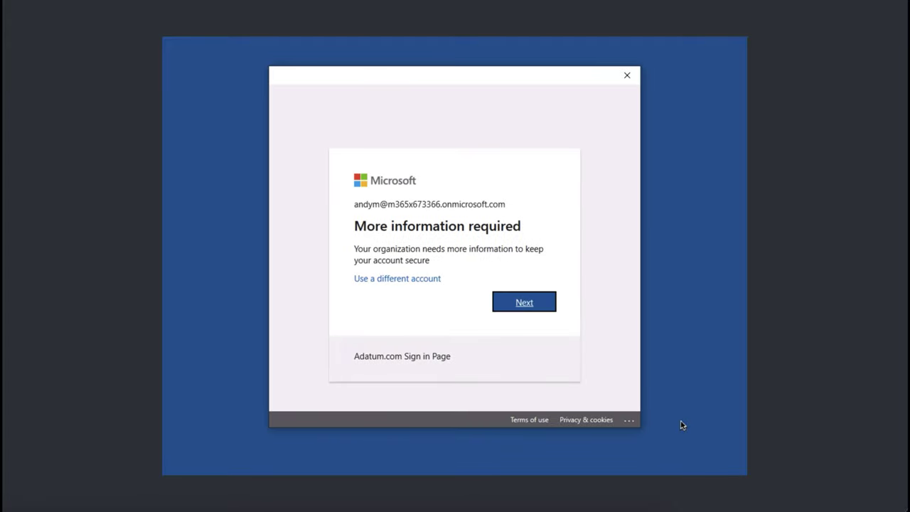
click(526, 307)
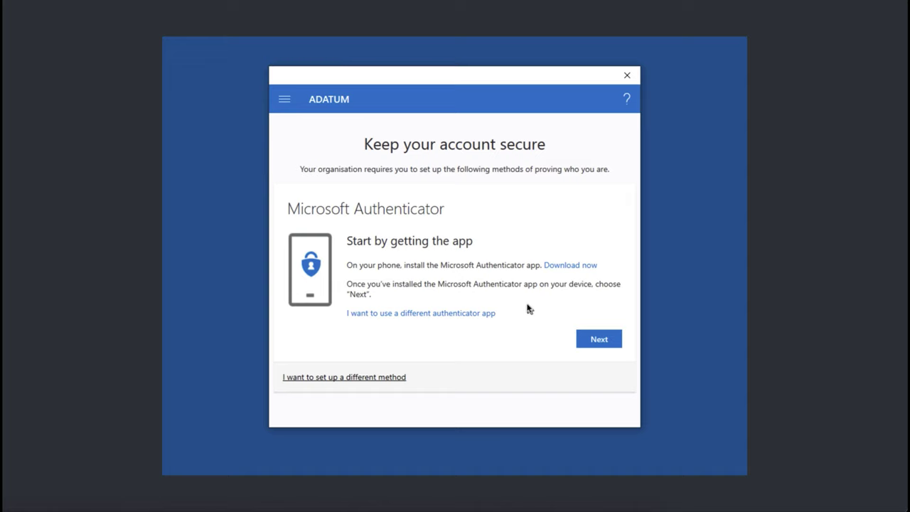
Step: Pair Microsoft Authenticator via the QR code and approve its test notification to finish security info setup
click(599, 339)
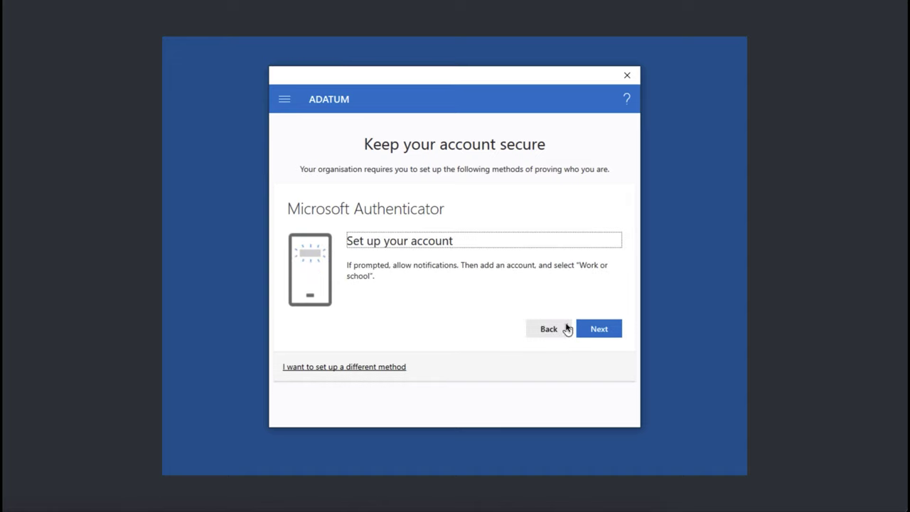
click(606, 332)
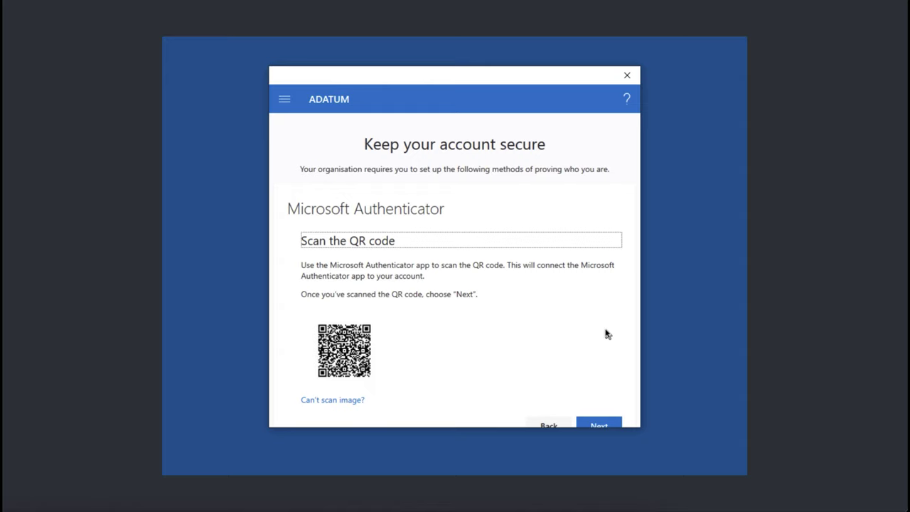
scroll(608, 334, down, 2)
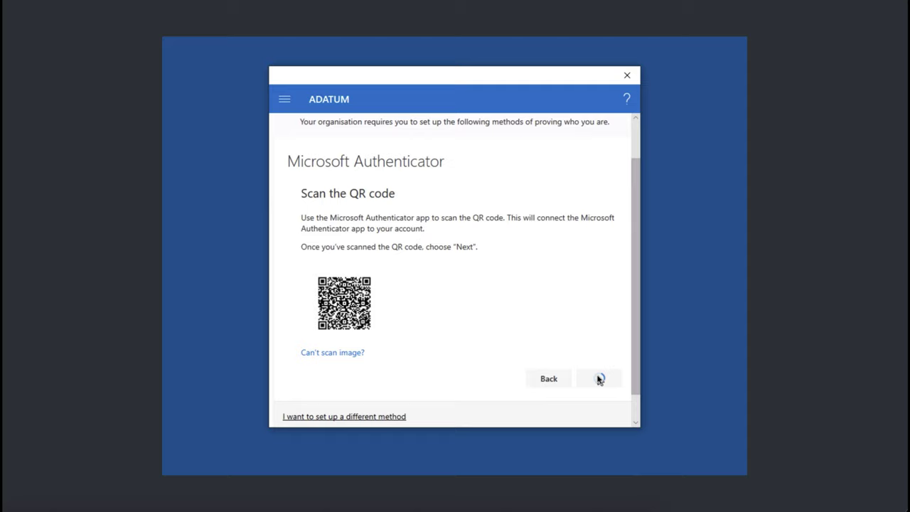
click(600, 378)
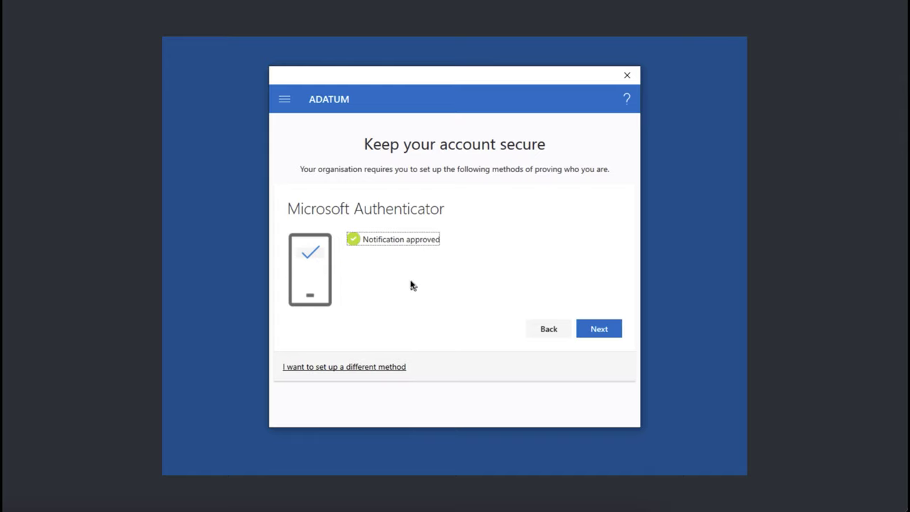
click(597, 334)
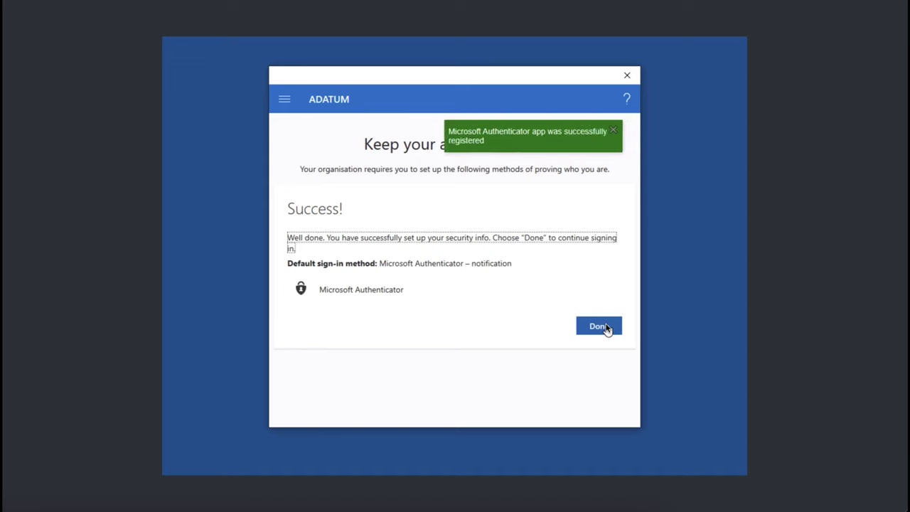
click(606, 328)
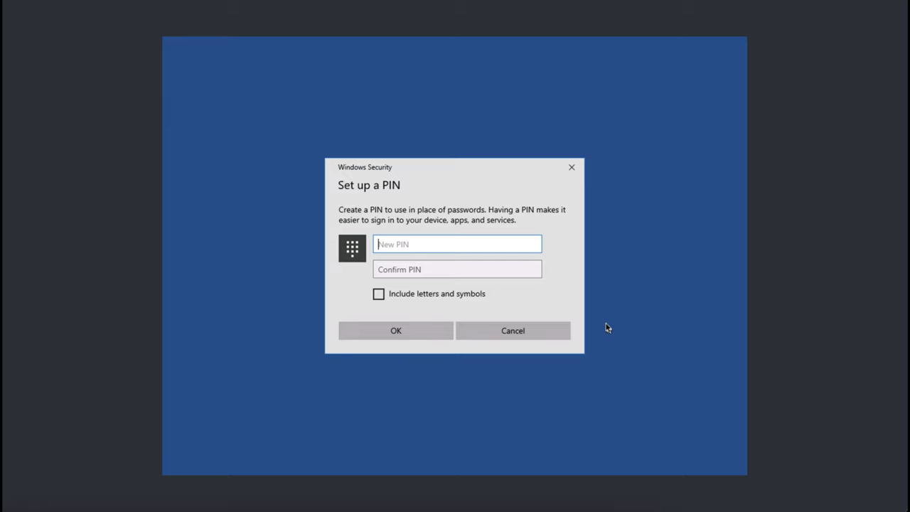
Step: Enter and confirm a six-digit sign-in PIN to complete Windows setup
text(123456)
key(Tab)
text(1234)
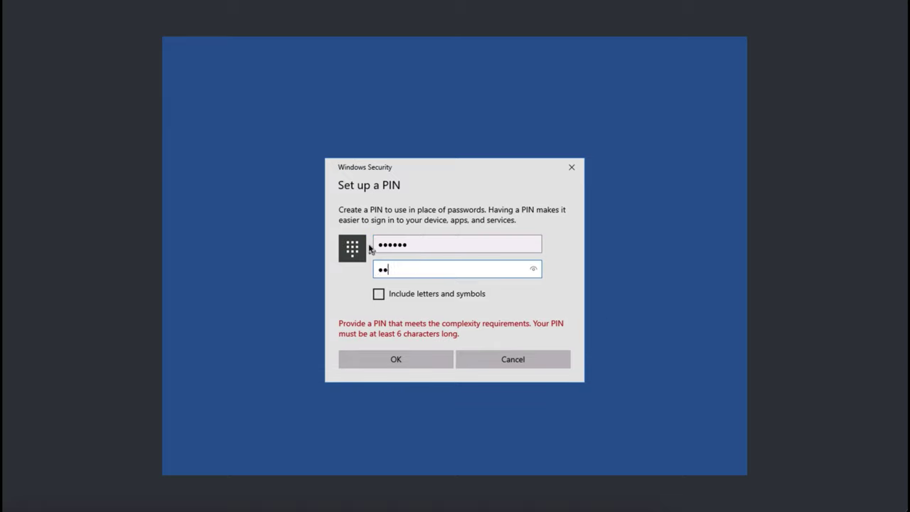
text(56)
click(402, 360)
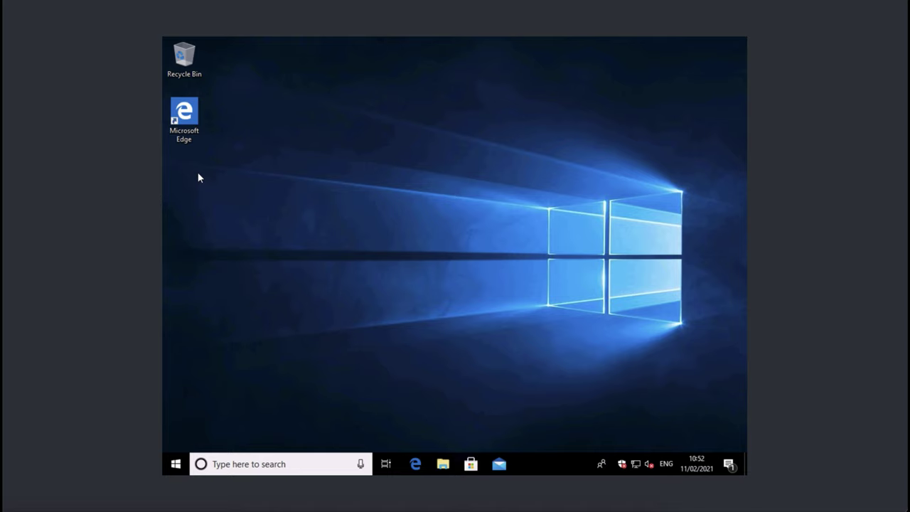
Step: Go to Settings > Accounts > Access work or school from the Start menu
click(176, 465)
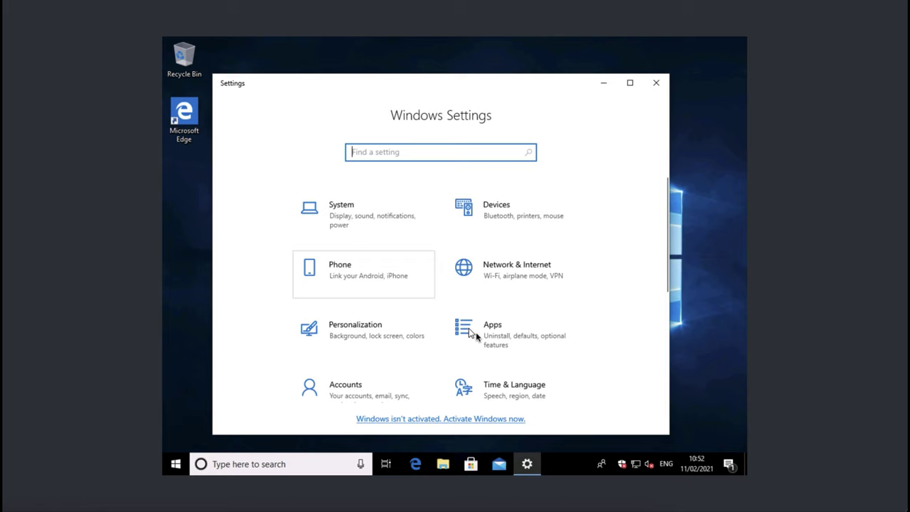
scroll(466, 333, down, 1)
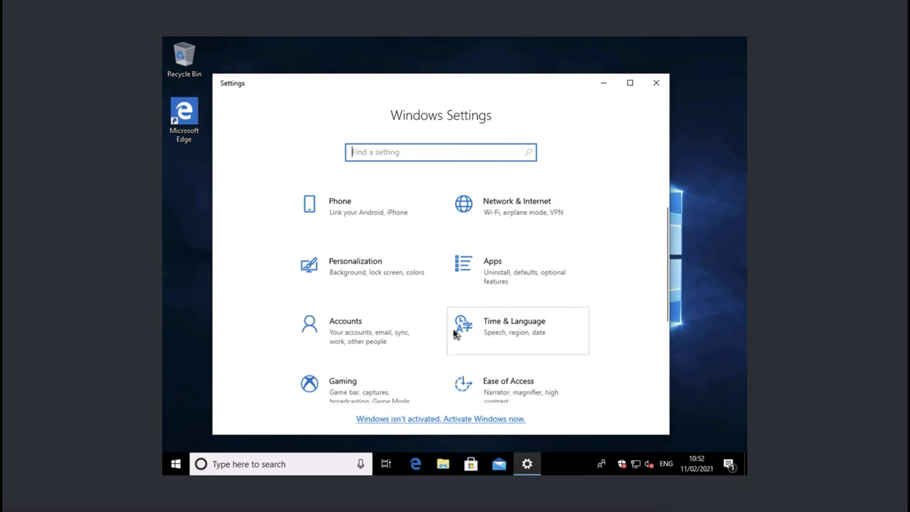
click(364, 332)
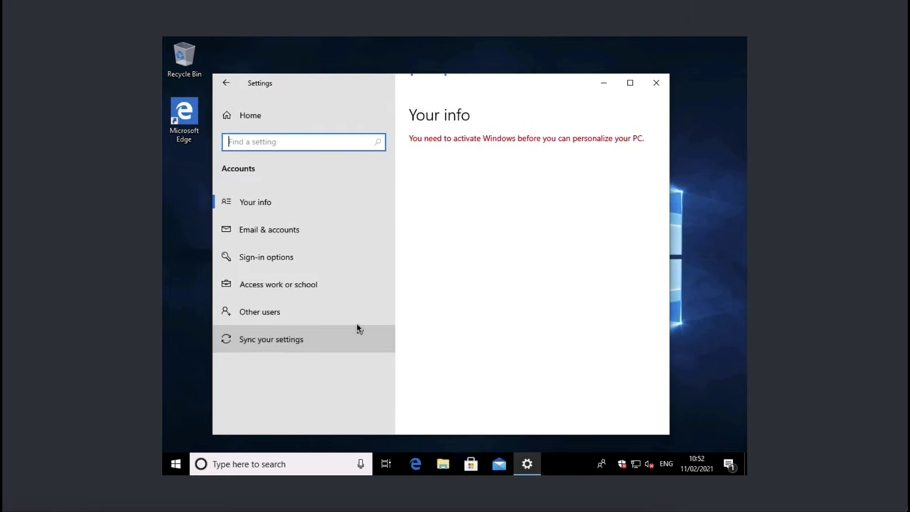
click(306, 293)
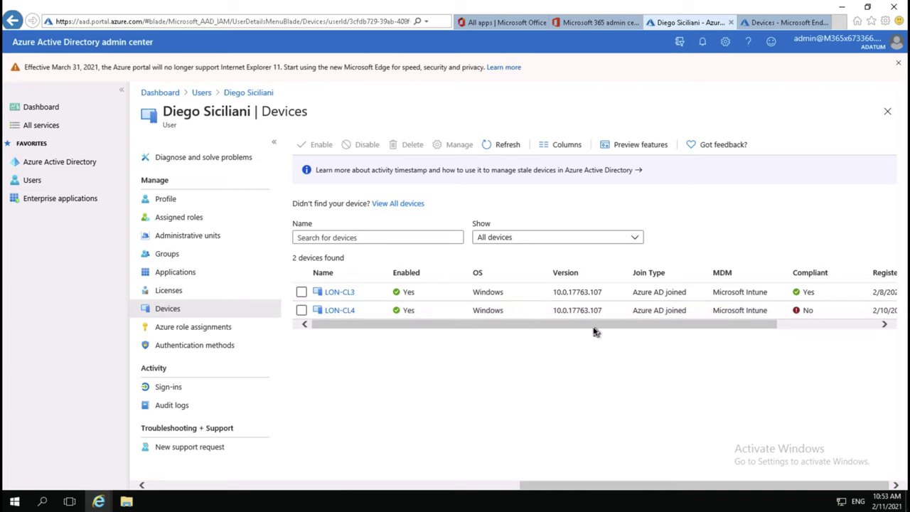
Step: Check the Compliant and Registered columns, then open the non-compliant LON-CL4 device's details
drag(618, 328, 744, 325)
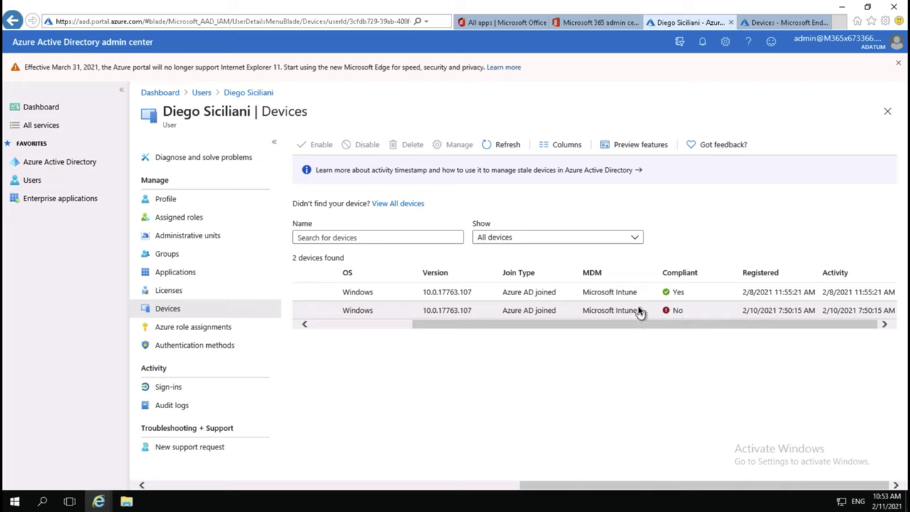
click(600, 313)
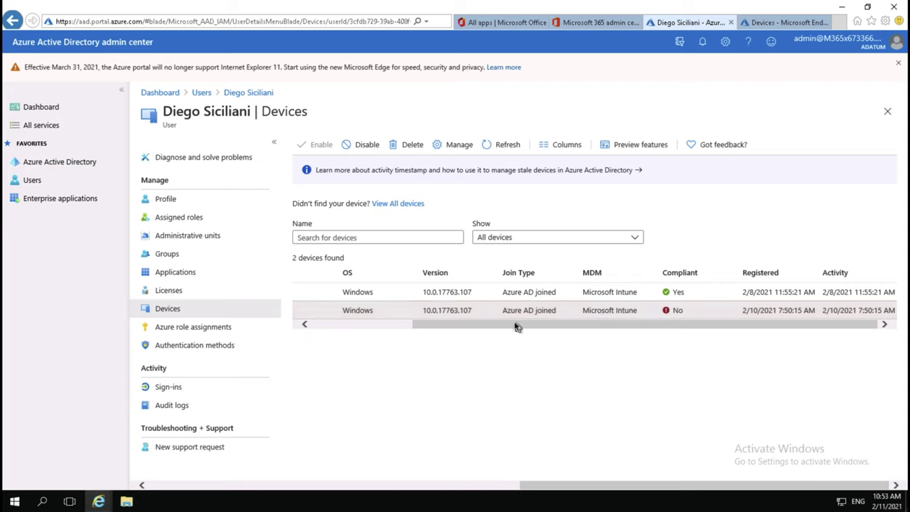
drag(512, 328, 335, 319)
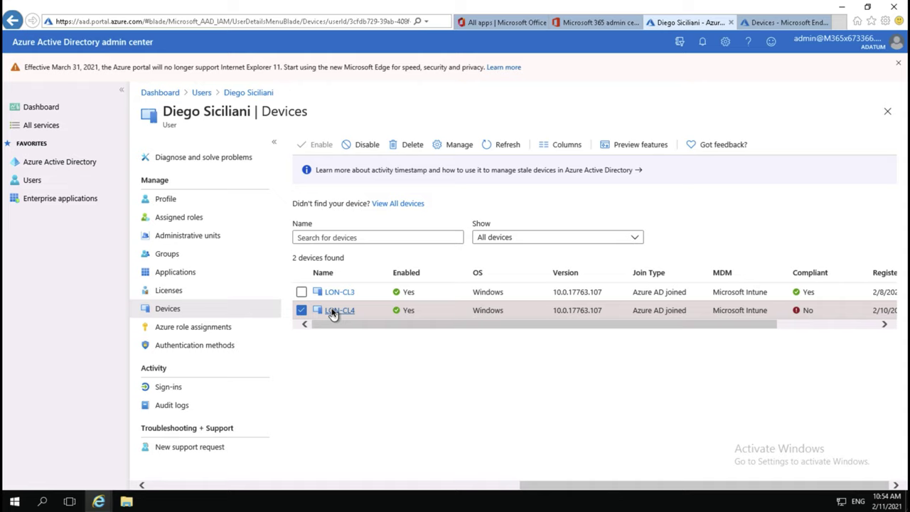
click(333, 313)
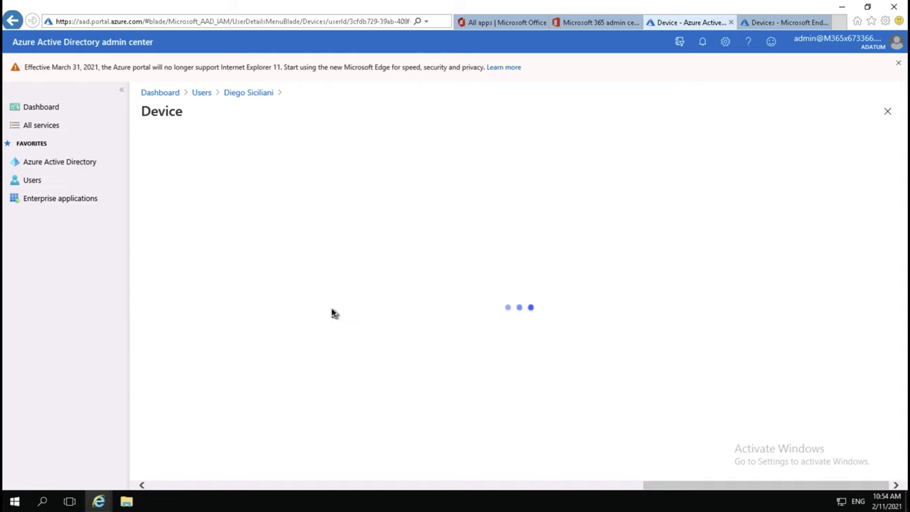